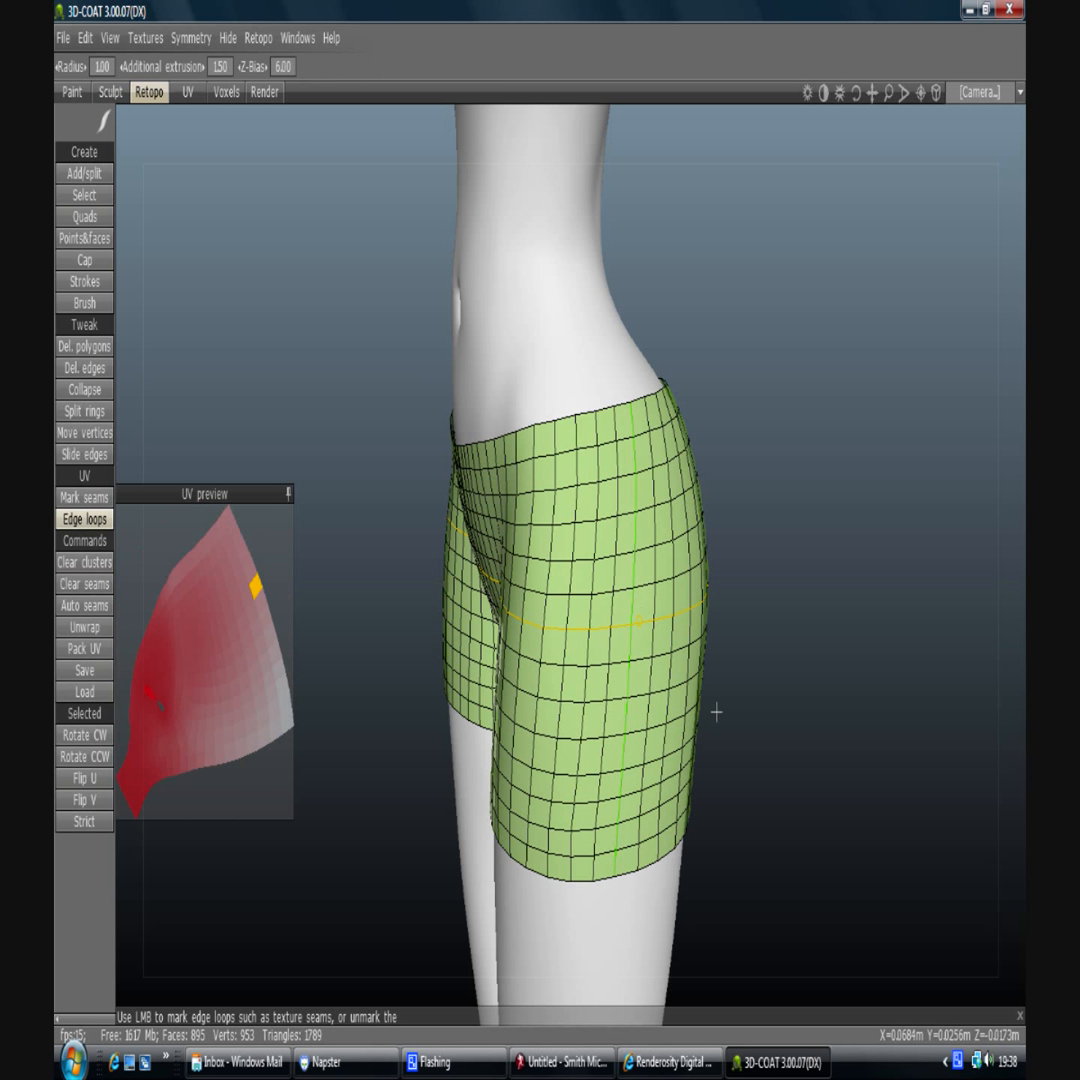
Step: Mark edge-loop seams down the opposite outer side of the shorts and across the crotch on the underside
{"action": "left_click_drag", "start_coordinate": [855, 113], "coordinate": [520, 95]}
{"action": "left_click", "coordinate": [418, 560]}
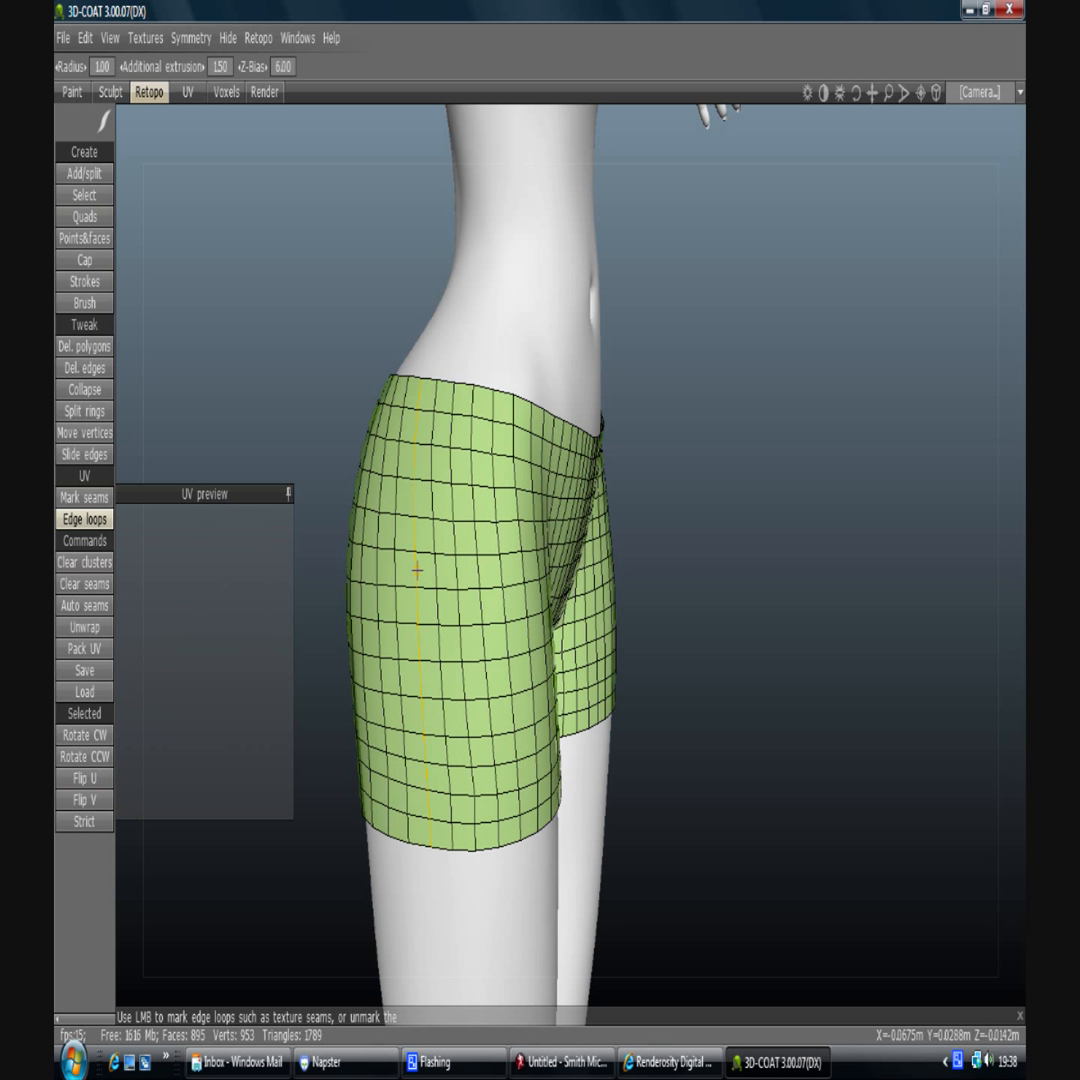
{"action": "left_click_drag", "start_coordinate": [850, 93], "coordinate": [891, 92]}
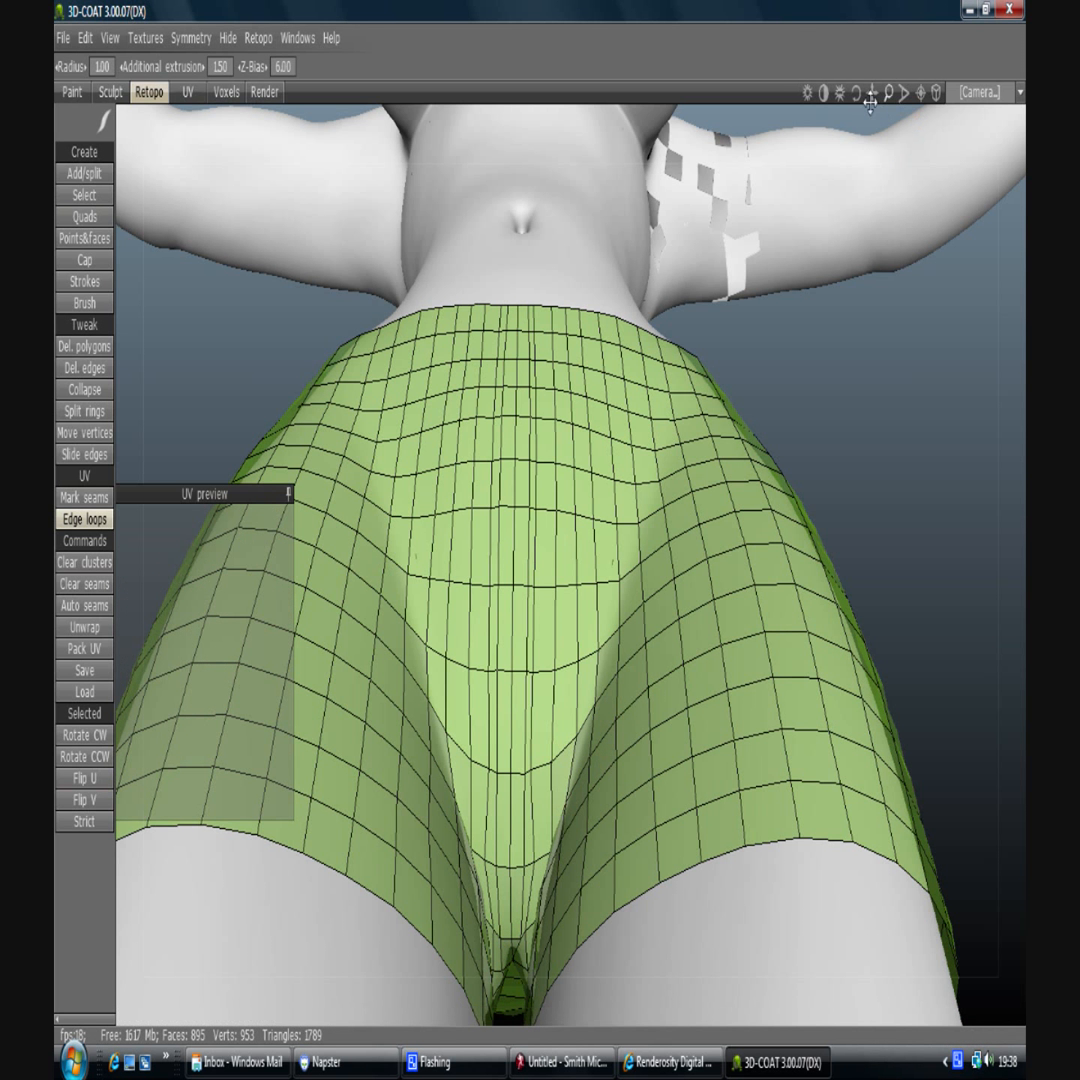
{"action": "left_click_drag", "start_coordinate": [852, 94], "coordinate": [820, 181]}
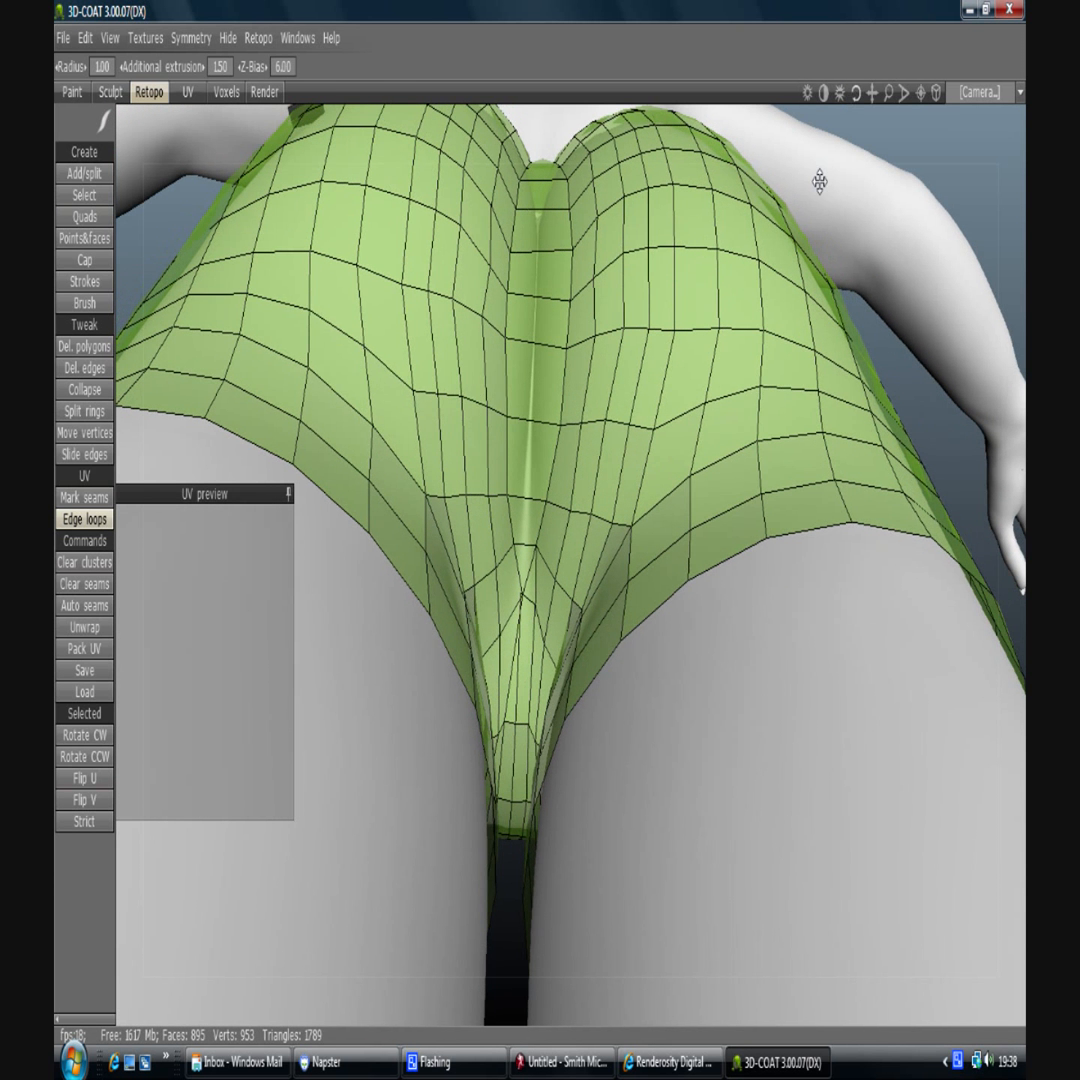
{"action": "left_click", "coordinate": [535, 553]}
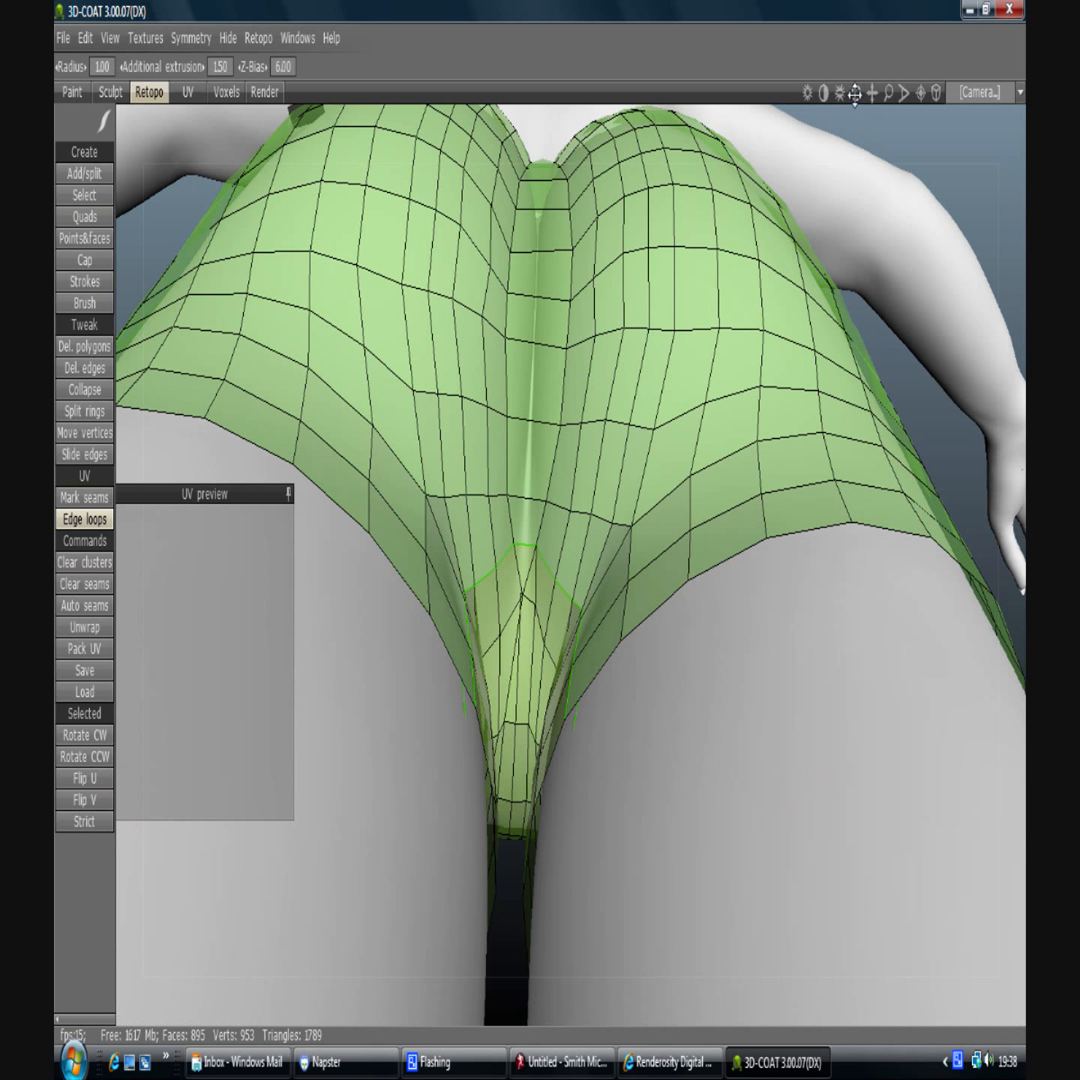
Step: Set the additional extrusion to 0.5 and move the uneven crotch vertices beside the seam into a smoother row
{"action": "left_click_drag", "start_coordinate": [870, 95], "coordinate": [856, 176]}
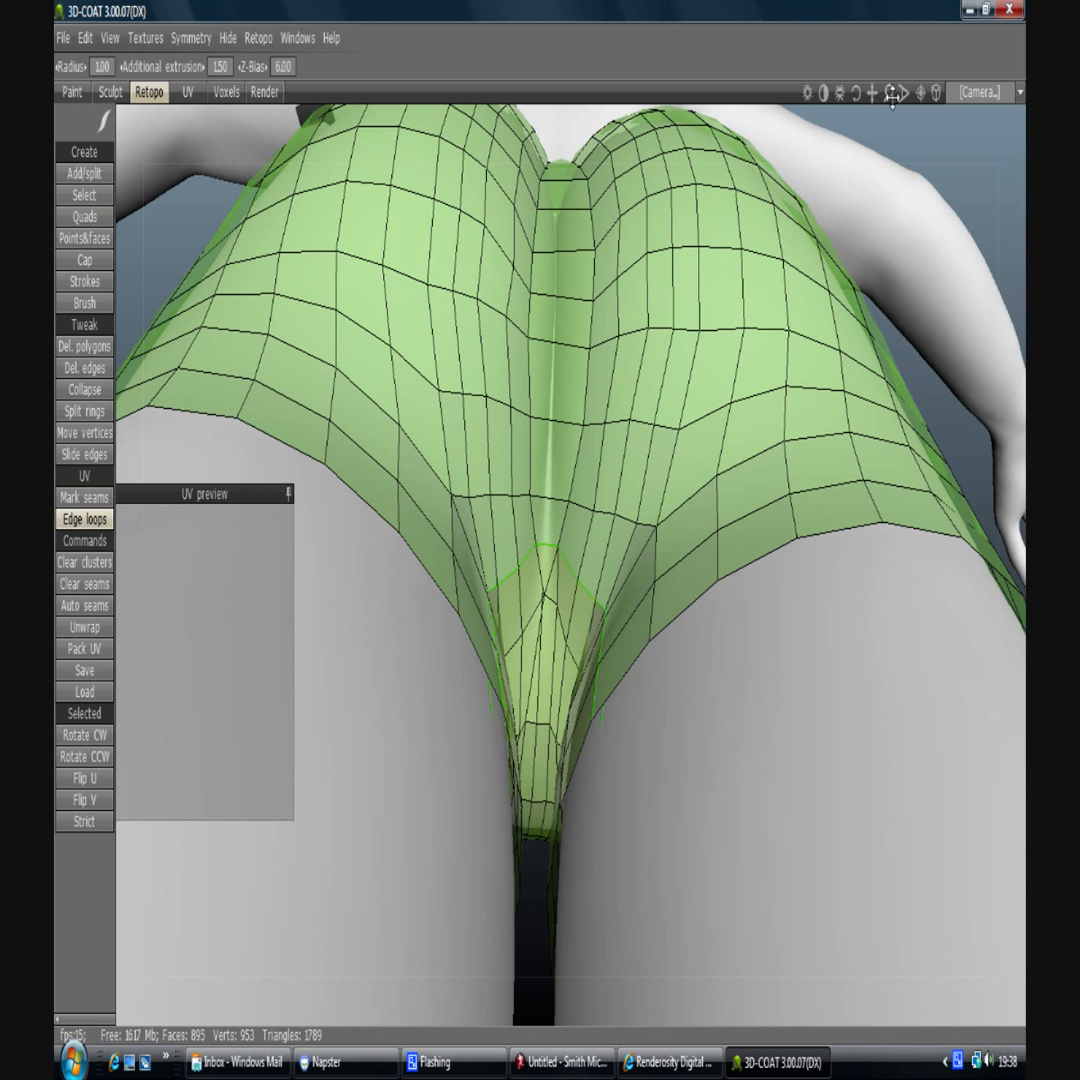
{"action": "left_click_drag", "start_coordinate": [890, 95], "coordinate": [888, 98]}
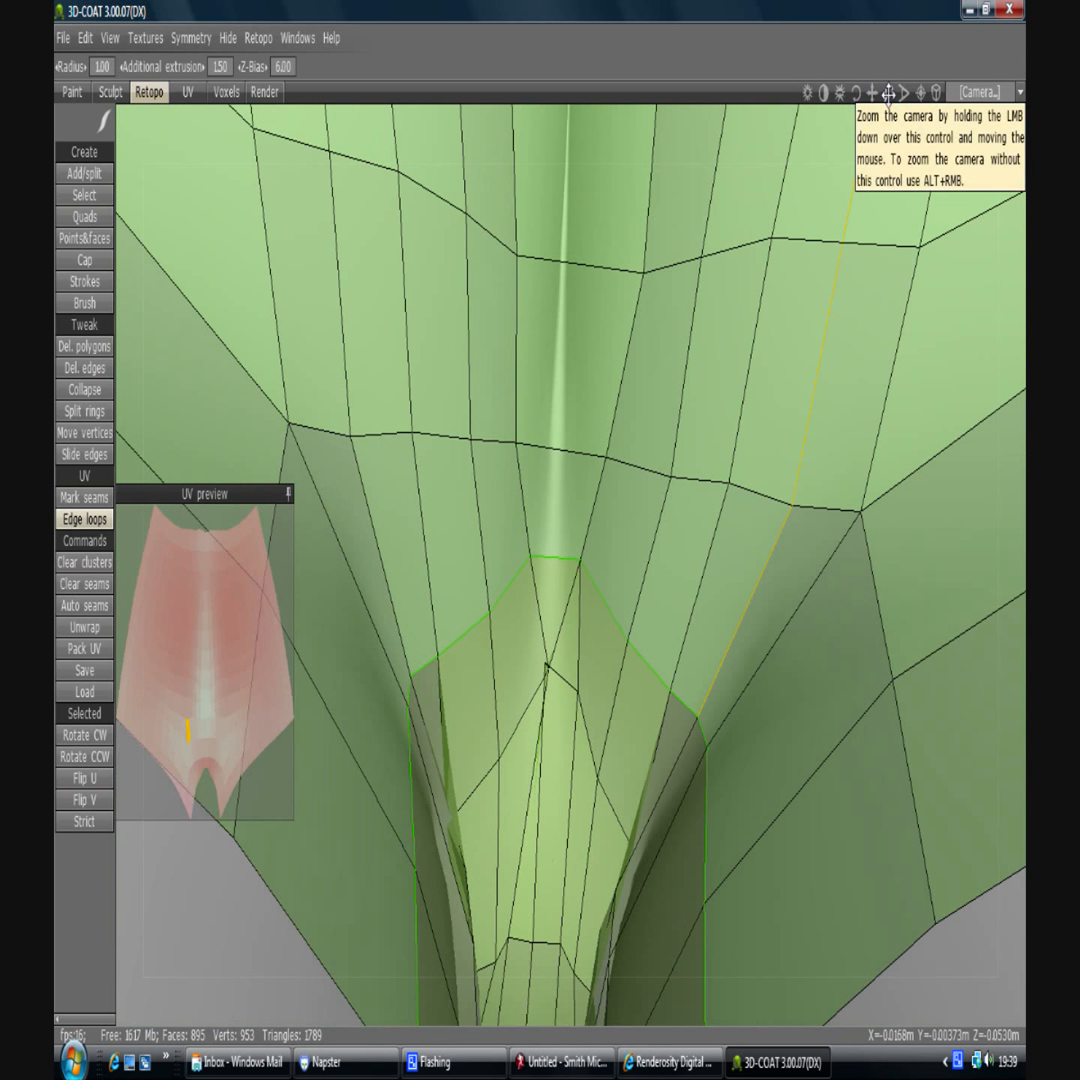
{"action": "left_click", "coordinate": [84, 432]}
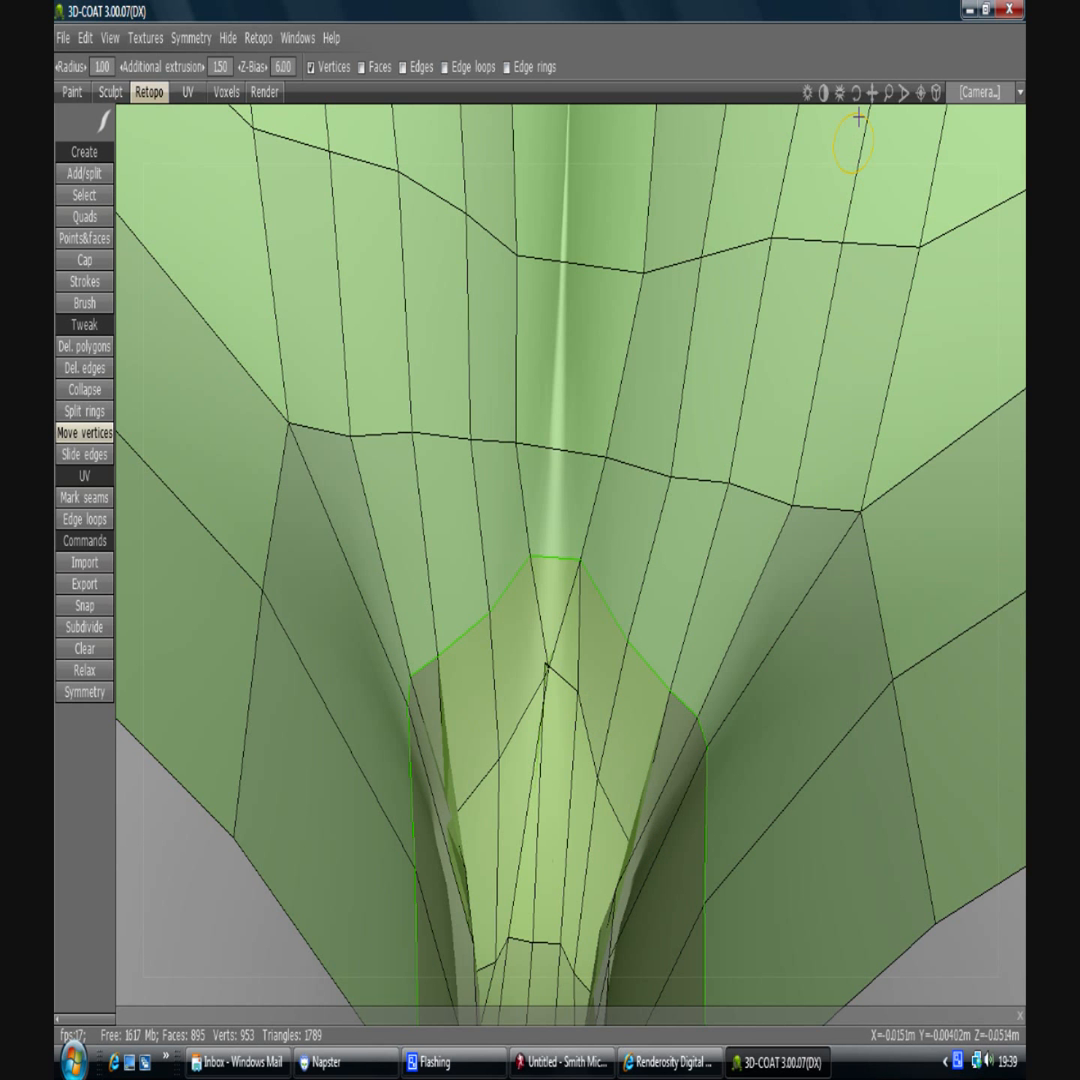
{"action": "left_click_drag", "start_coordinate": [855, 93], "coordinate": [860, 100]}
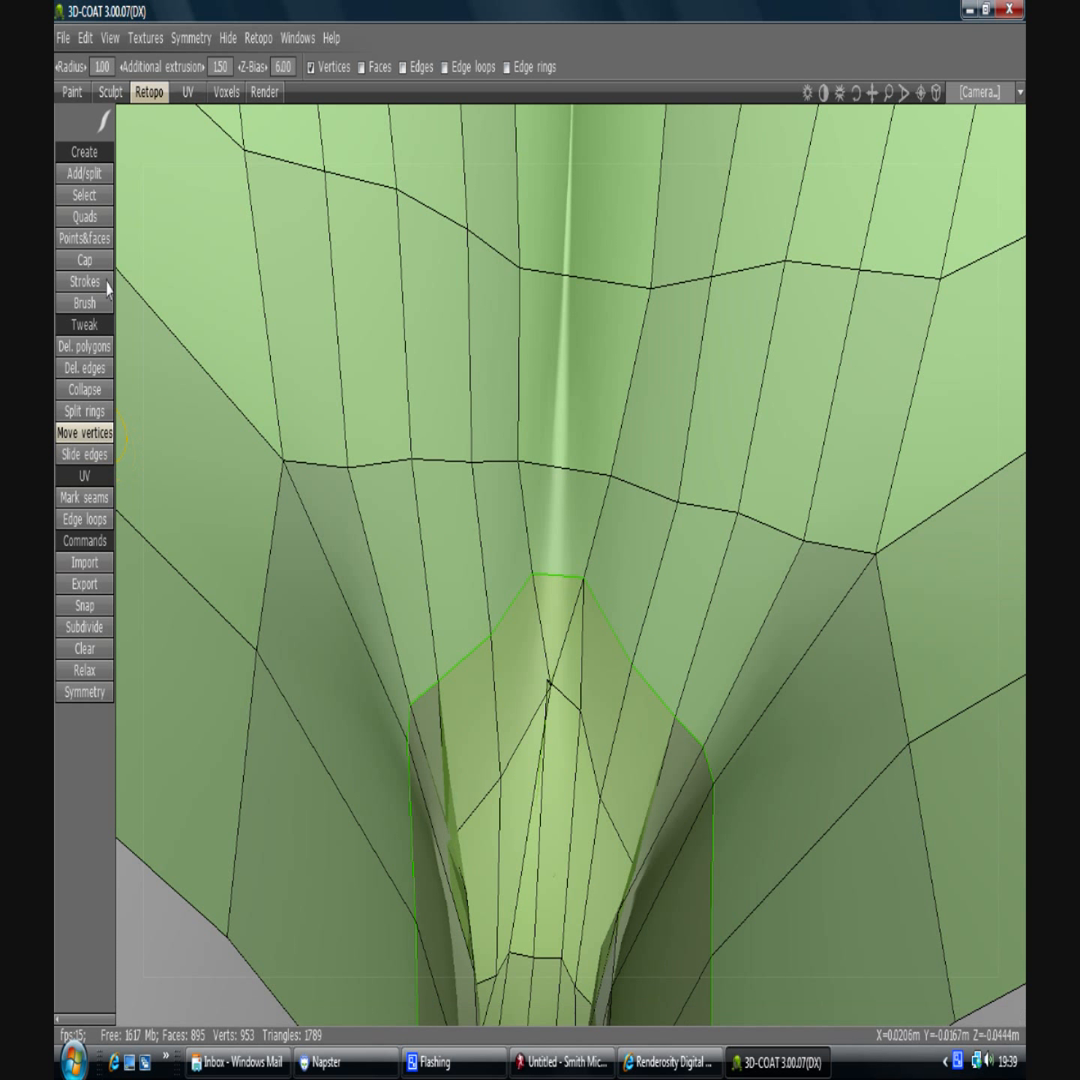
{"action": "left_click", "coordinate": [218, 66]}
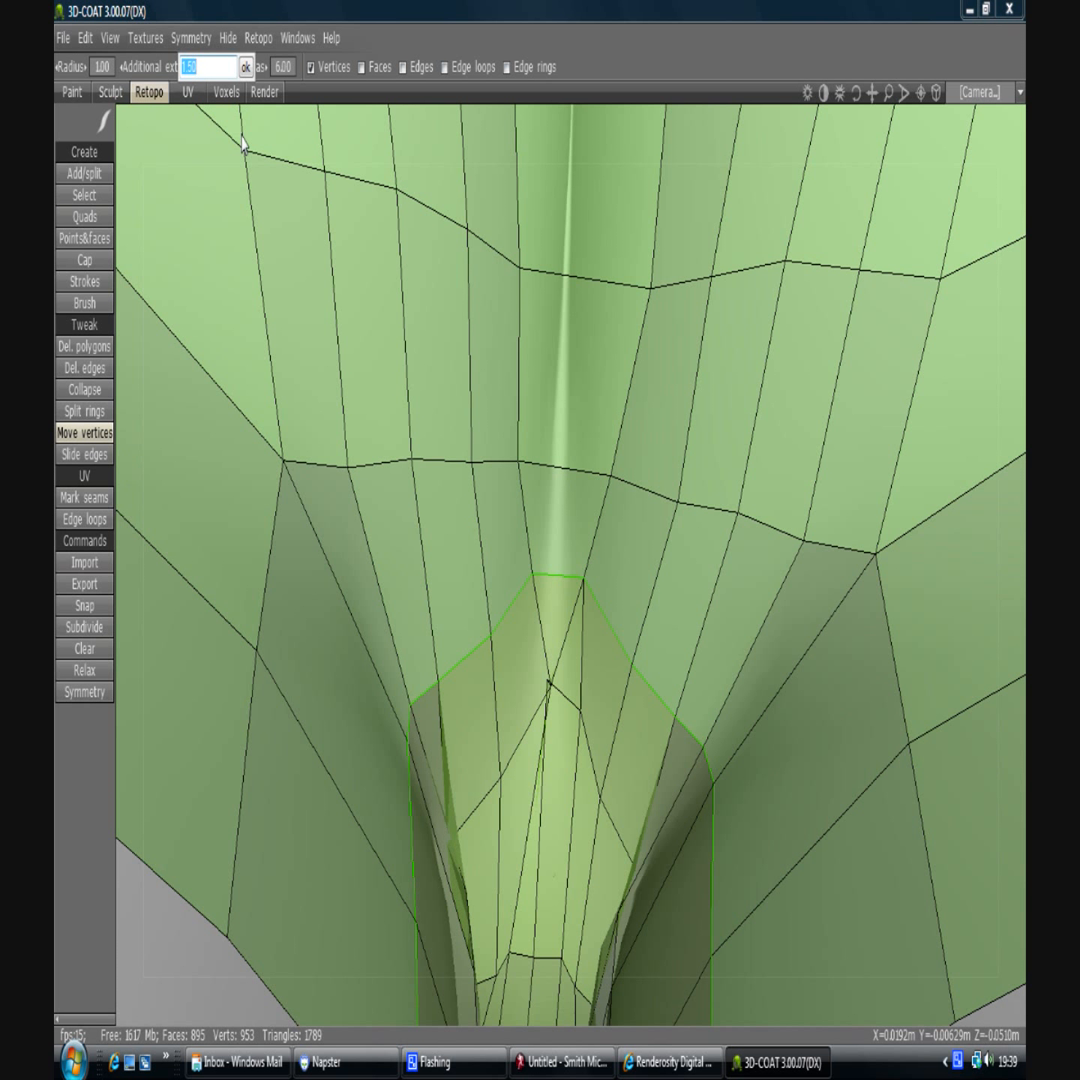
{"action": "type", "text": "1"}
{"action": "key", "text": "Return"}
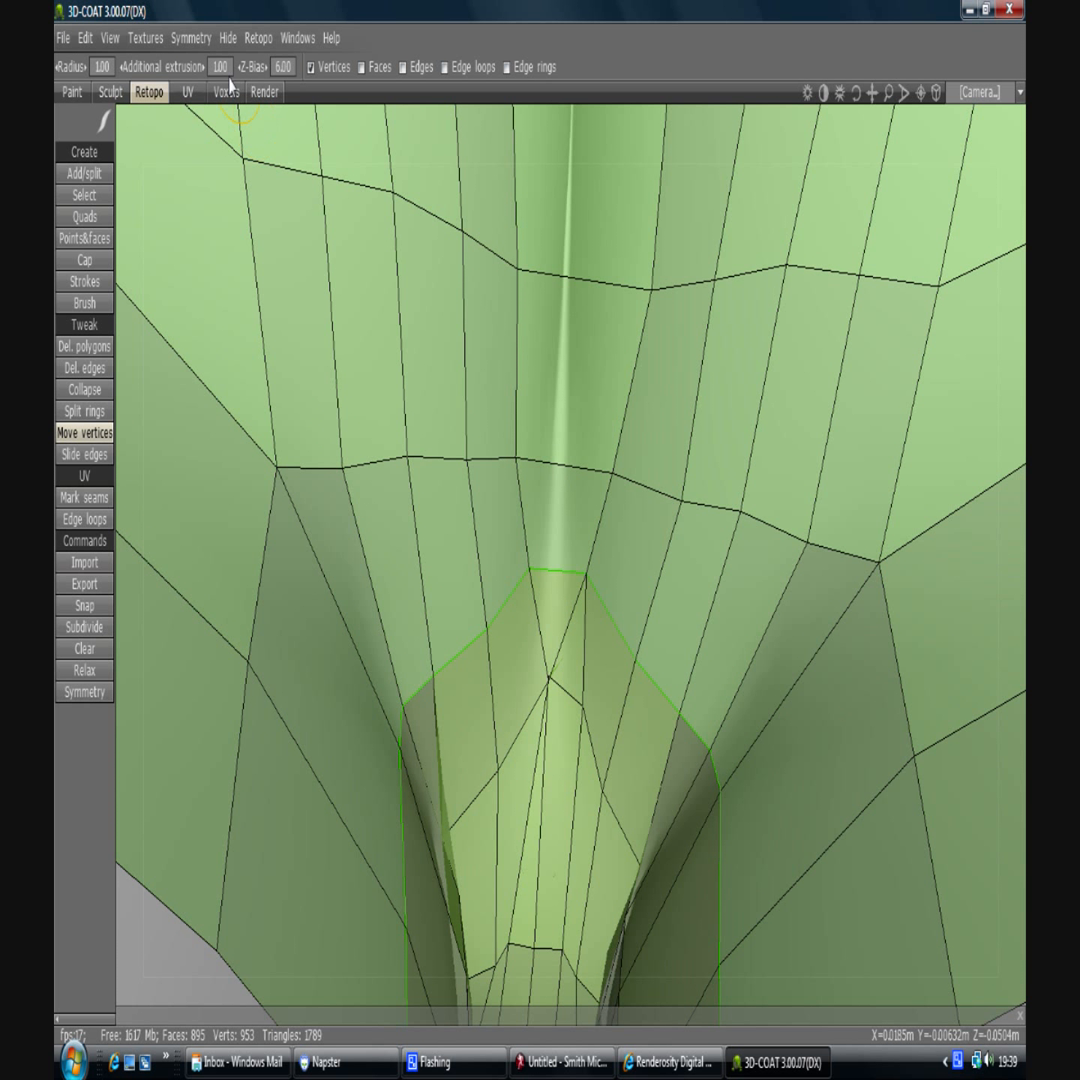
{"action": "left_click", "coordinate": [220, 67]}
{"action": "type", "text": "0.5"}
{"action": "key", "text": "Return"}
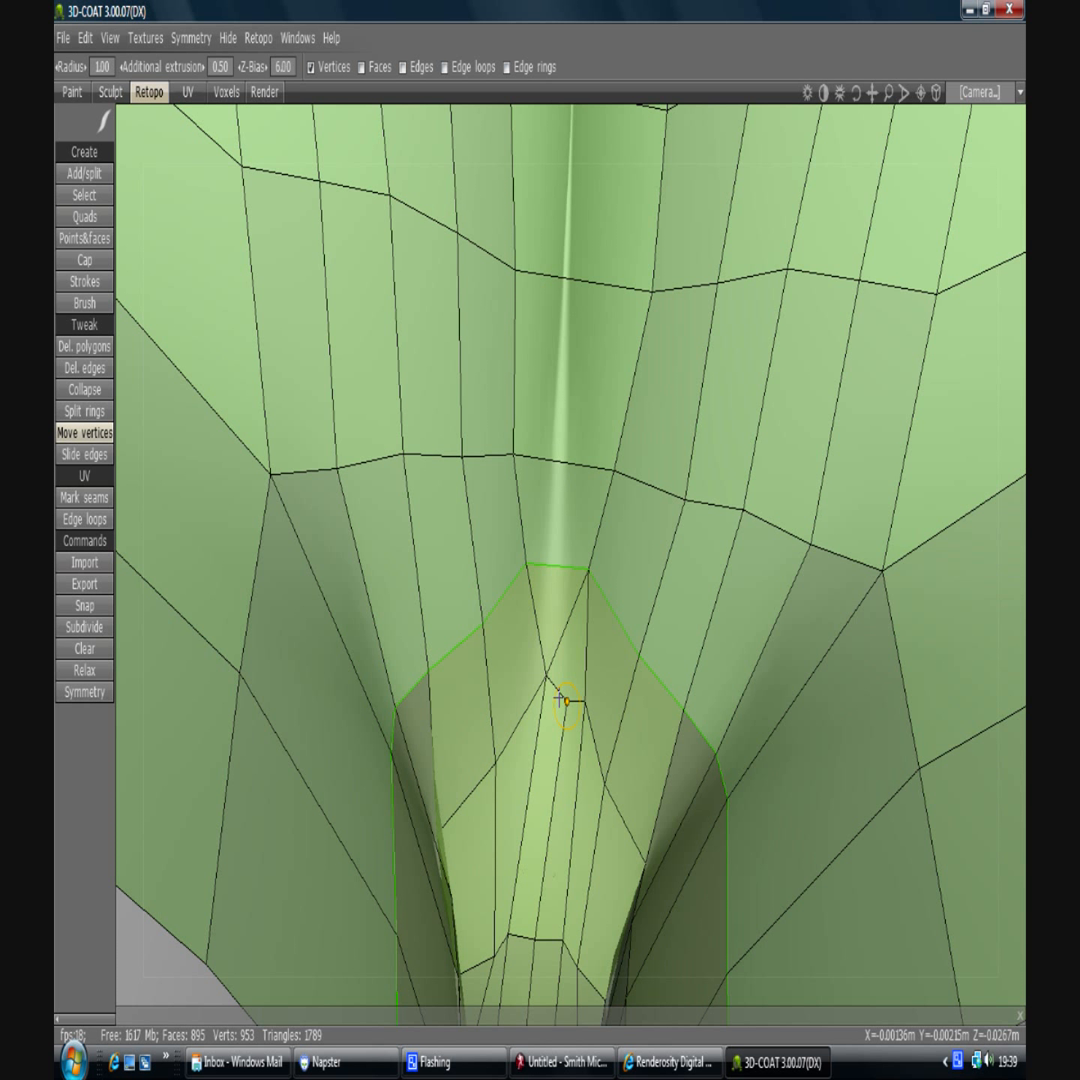
{"action": "left_click_drag", "start_coordinate": [549, 672], "coordinate": [557, 726]}
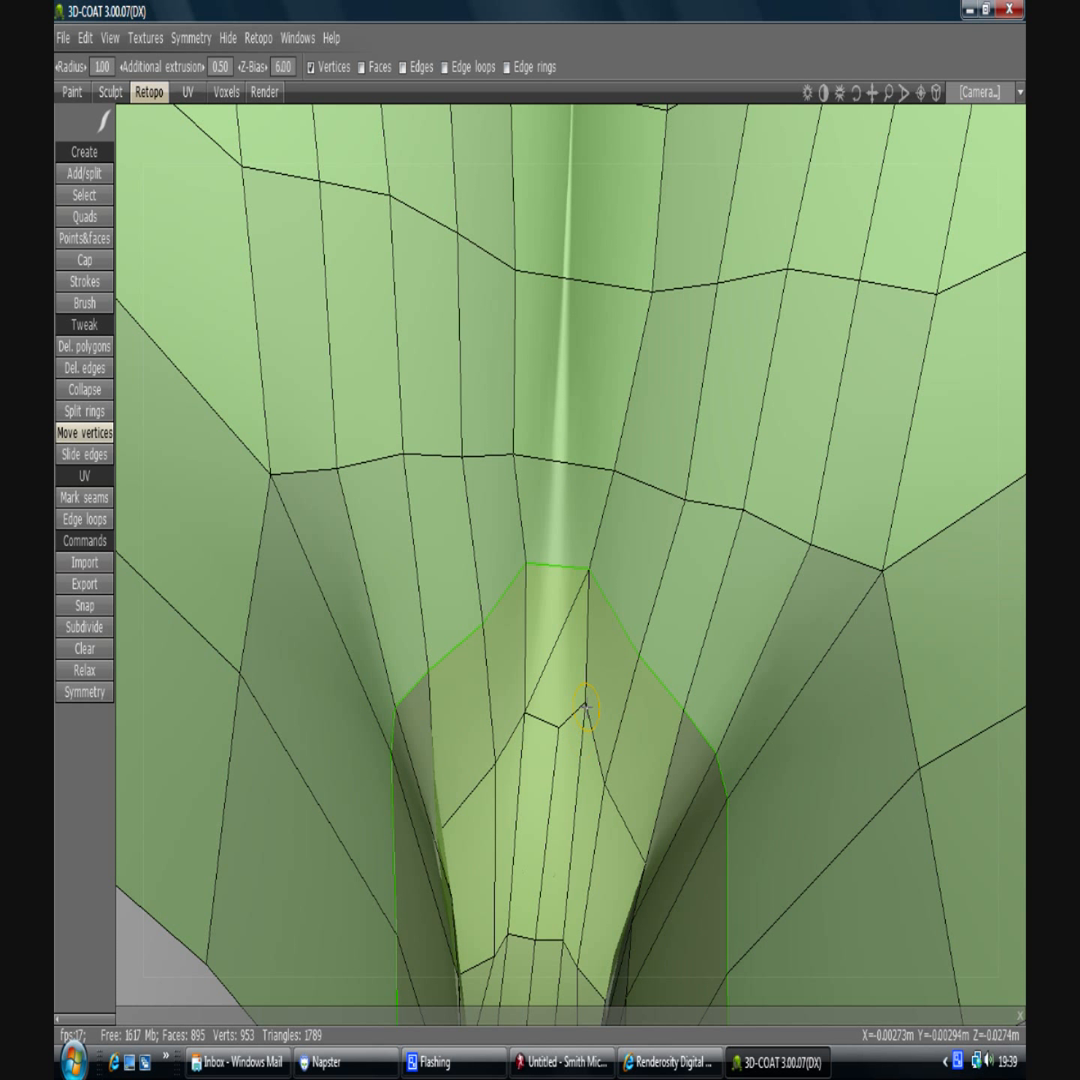
{"action": "left_click_drag", "start_coordinate": [586, 704], "coordinate": [584, 732]}
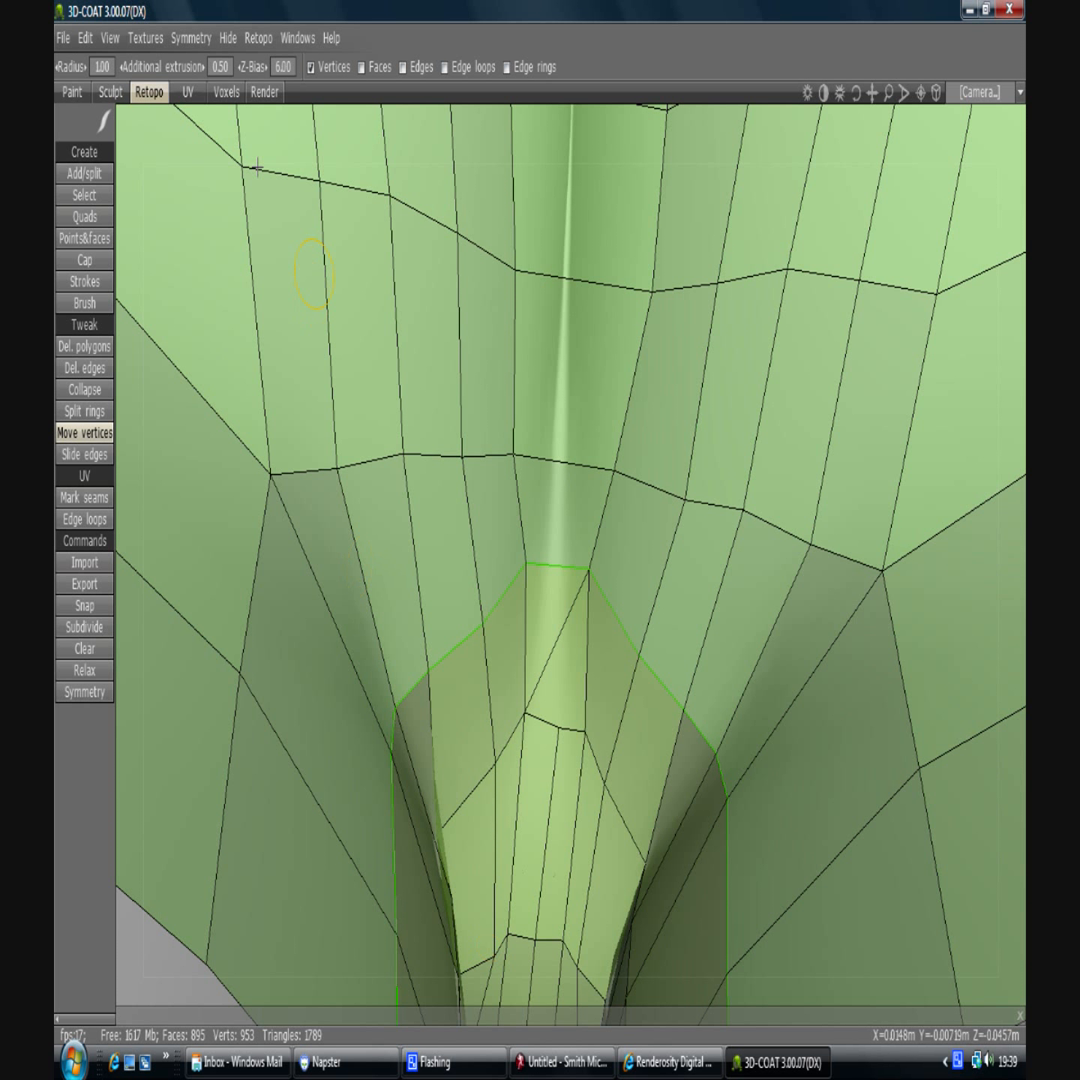
Step: Restore the additional extrusion to 1.50
{"action": "left_click", "coordinate": [220, 66]}
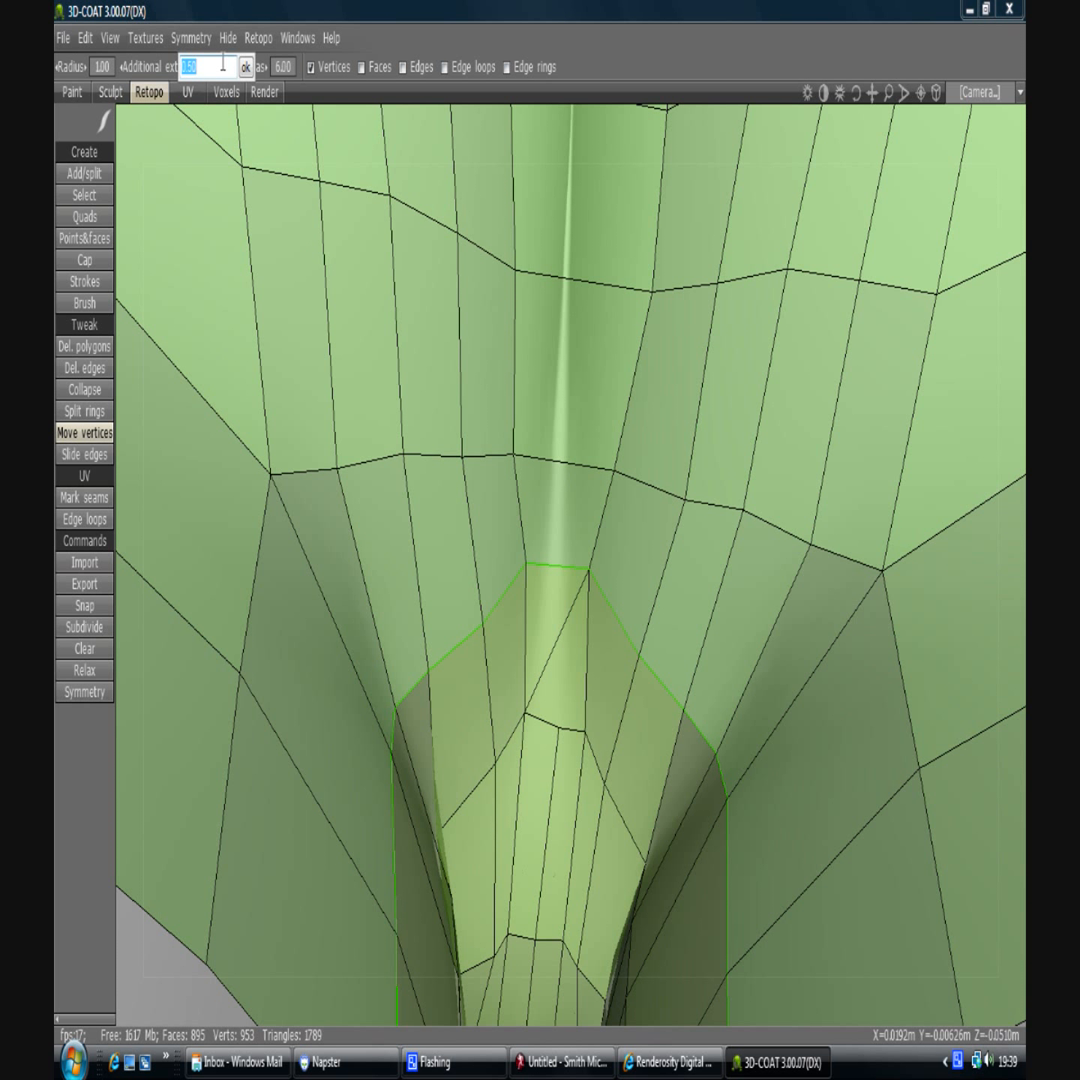
{"action": "key", "text": "Return"}
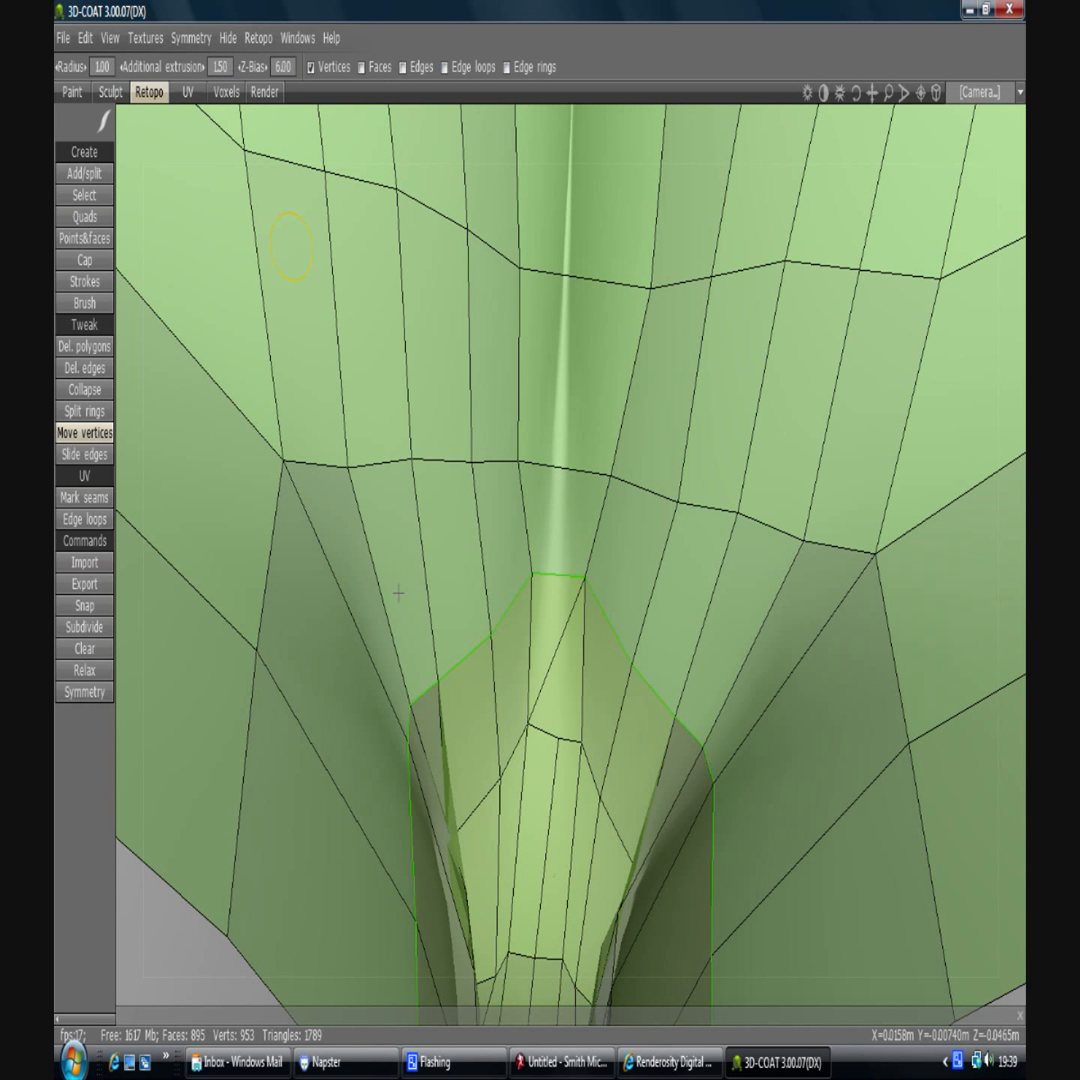
{"action": "middle_click_drag", "start_coordinate": [538, 771], "coordinate": [515, 598]}
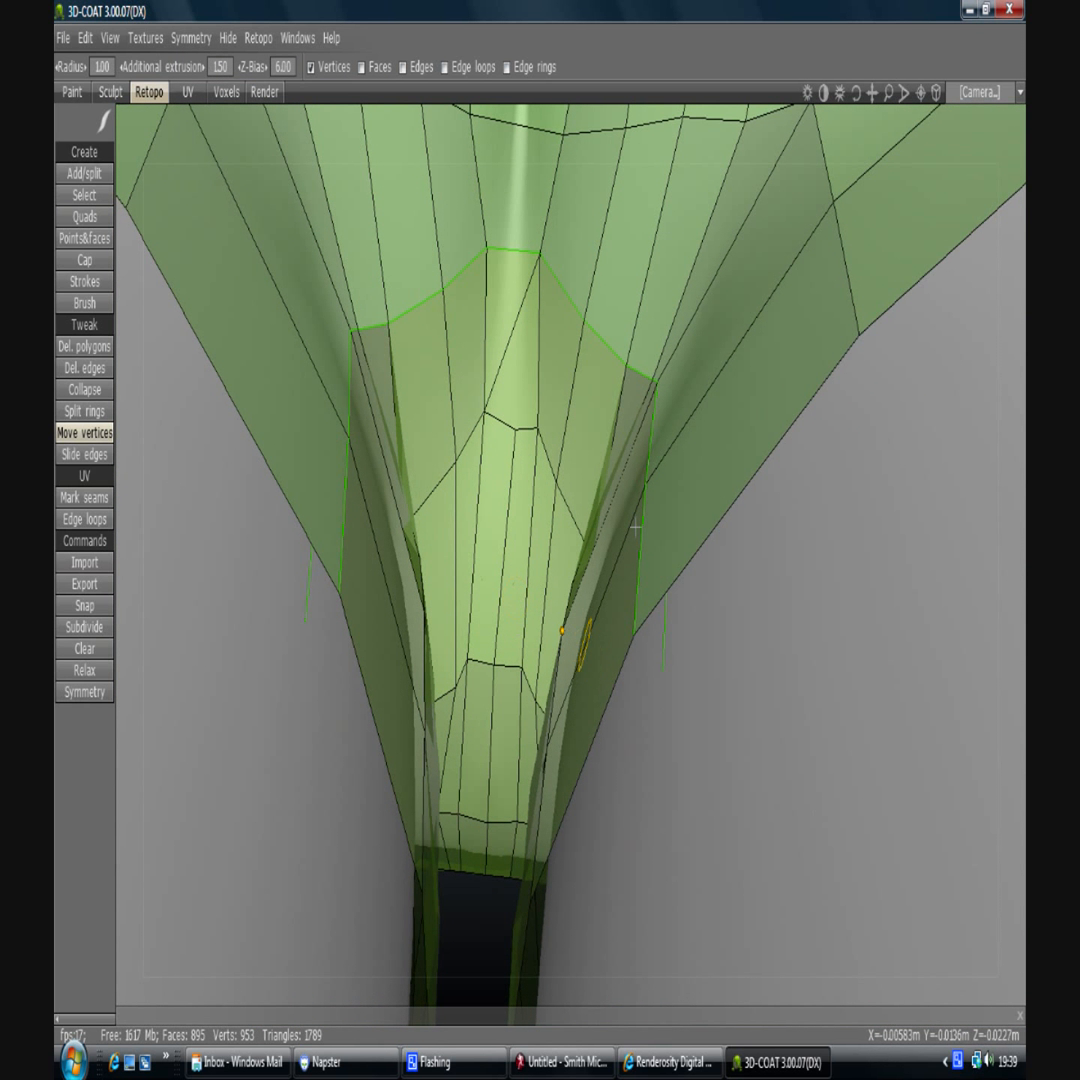
Step: Check the front and back pieces of the shorts with the Mark seams tool and unwrap the mesh
{"action": "left_click_drag", "start_coordinate": [853, 89], "coordinate": [881, 142]}
{"action": "left_click", "coordinate": [84, 497]}
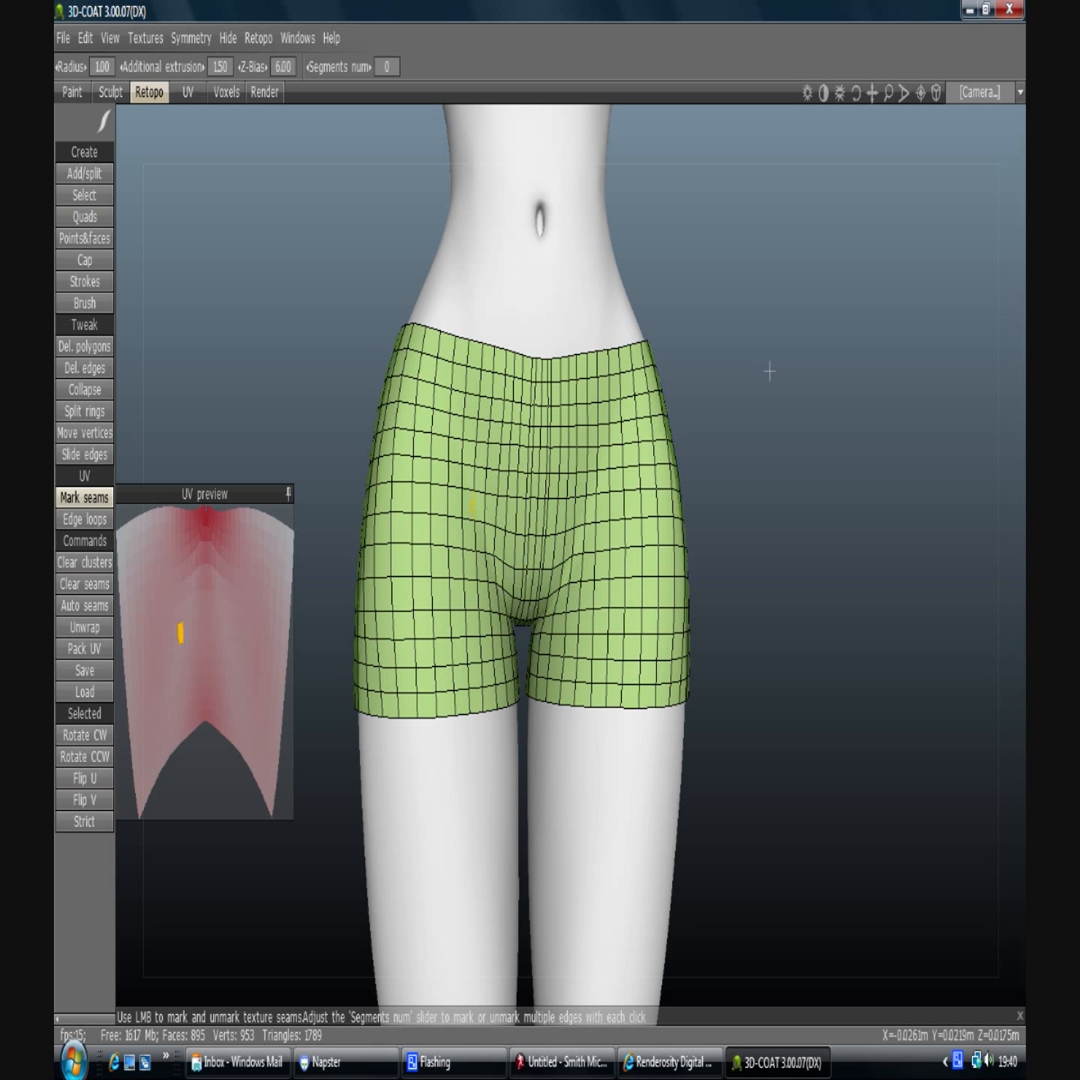
{"action": "mouse_move", "coordinate": [859, 93]}
{"action": "left_mouse_down"}
{"action": "mouse_move", "coordinate": [880, 95]}
{"action": "mouse_move", "coordinate": [857, 97]}
{"action": "left_mouse_up"}
{"action": "left_click", "coordinate": [588, 378]}
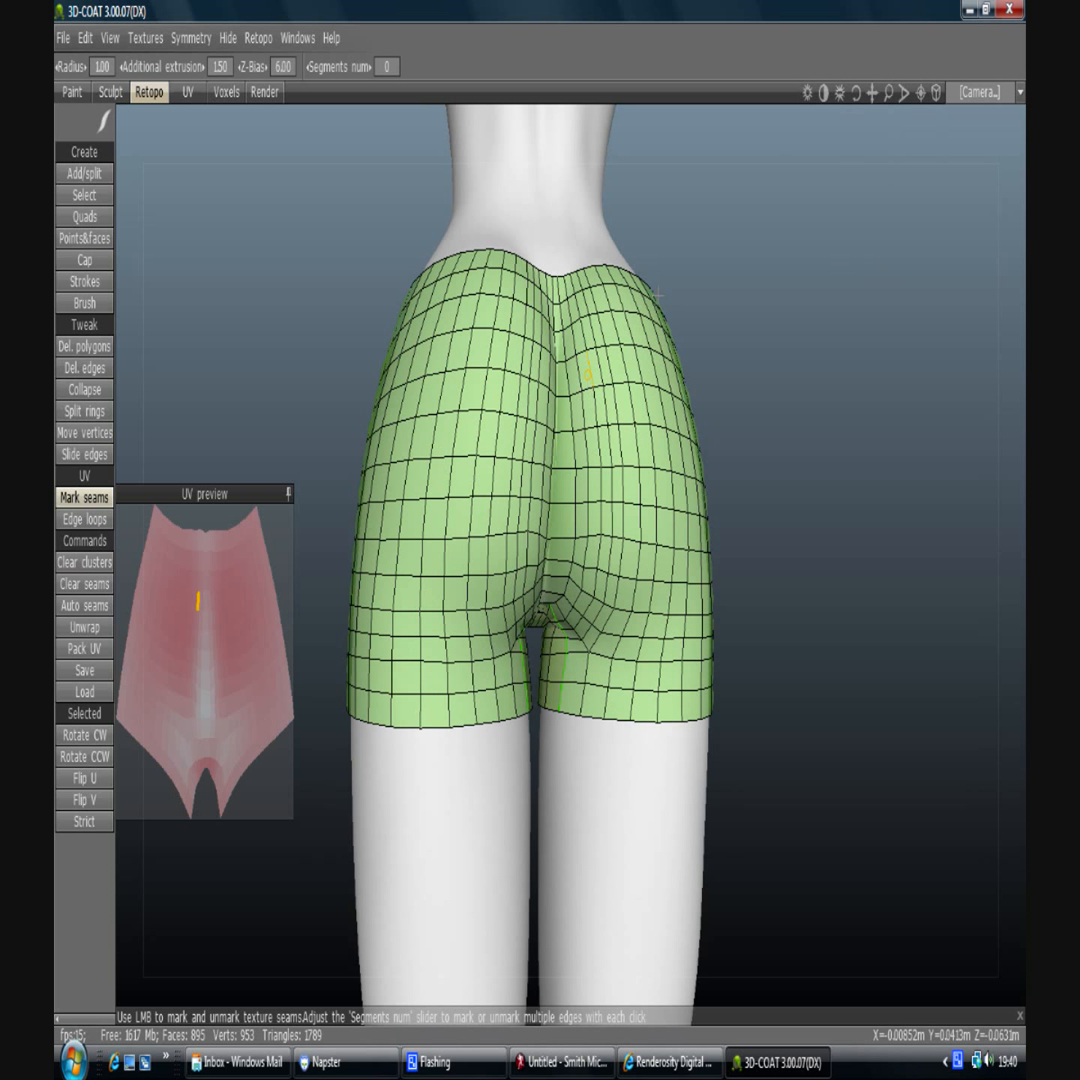
{"action": "left_click_drag", "start_coordinate": [867, 93], "coordinate": [867, 101]}
{"action": "left_click_drag", "start_coordinate": [857, 95], "coordinate": [855, 93]}
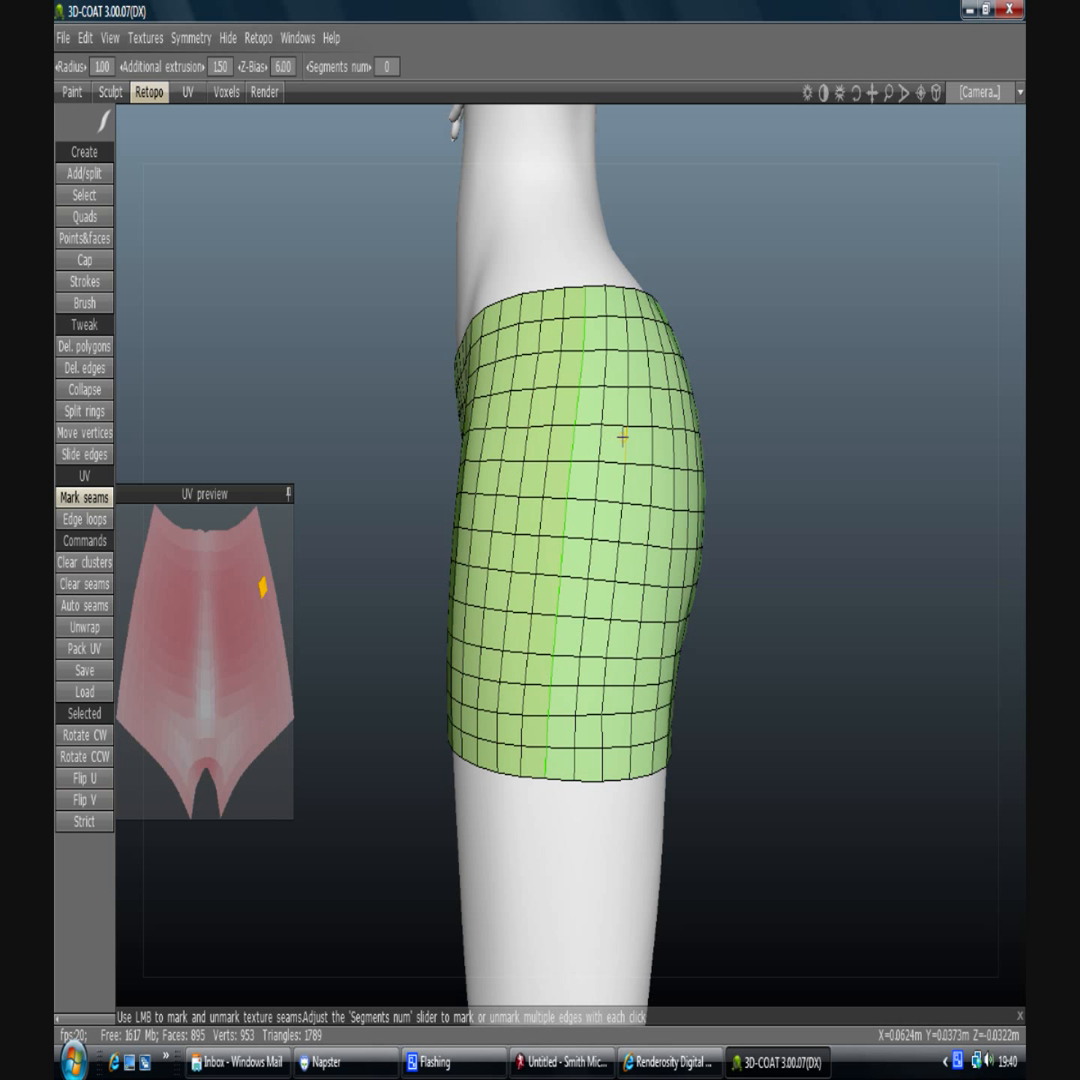
{"action": "left_click", "coordinate": [258, 38]}
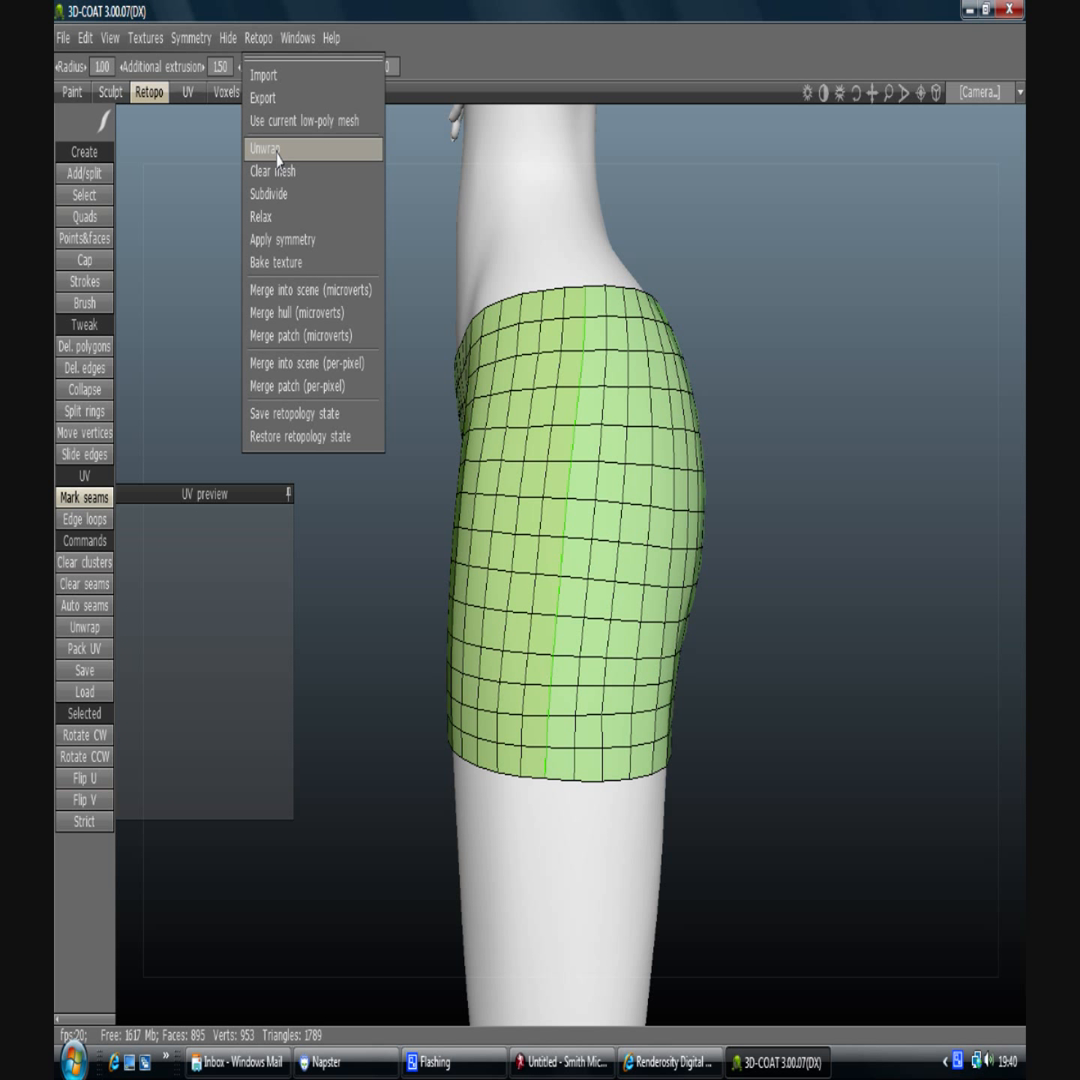
{"action": "left_click", "coordinate": [278, 150]}
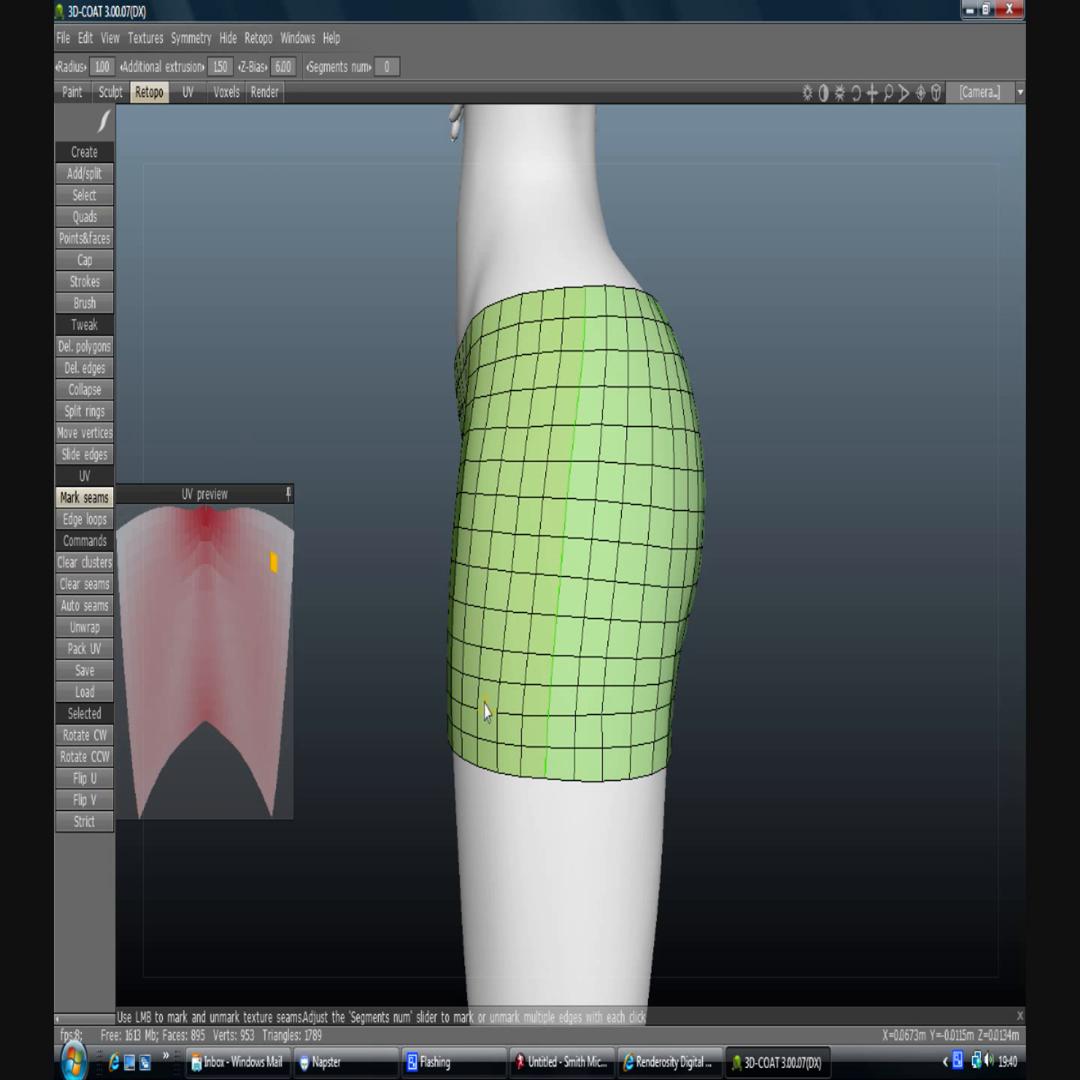
{"action": "left_click_drag", "start_coordinate": [868, 93], "coordinate": [859, 94]}
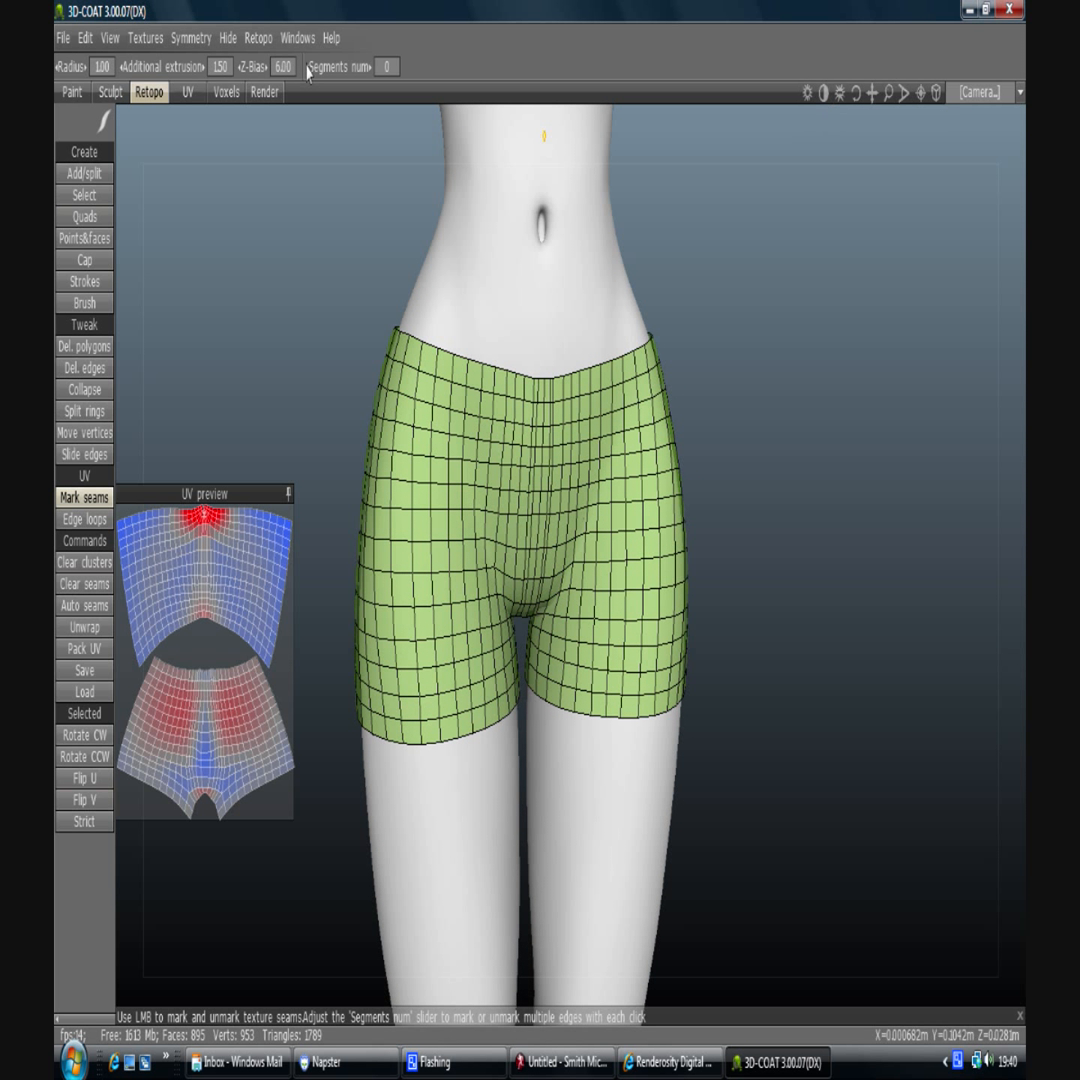
Step: Export the retopo mesh as shorts.obj in the TheGirl folder, replacing the existing file
{"action": "left_click", "coordinate": [263, 38]}
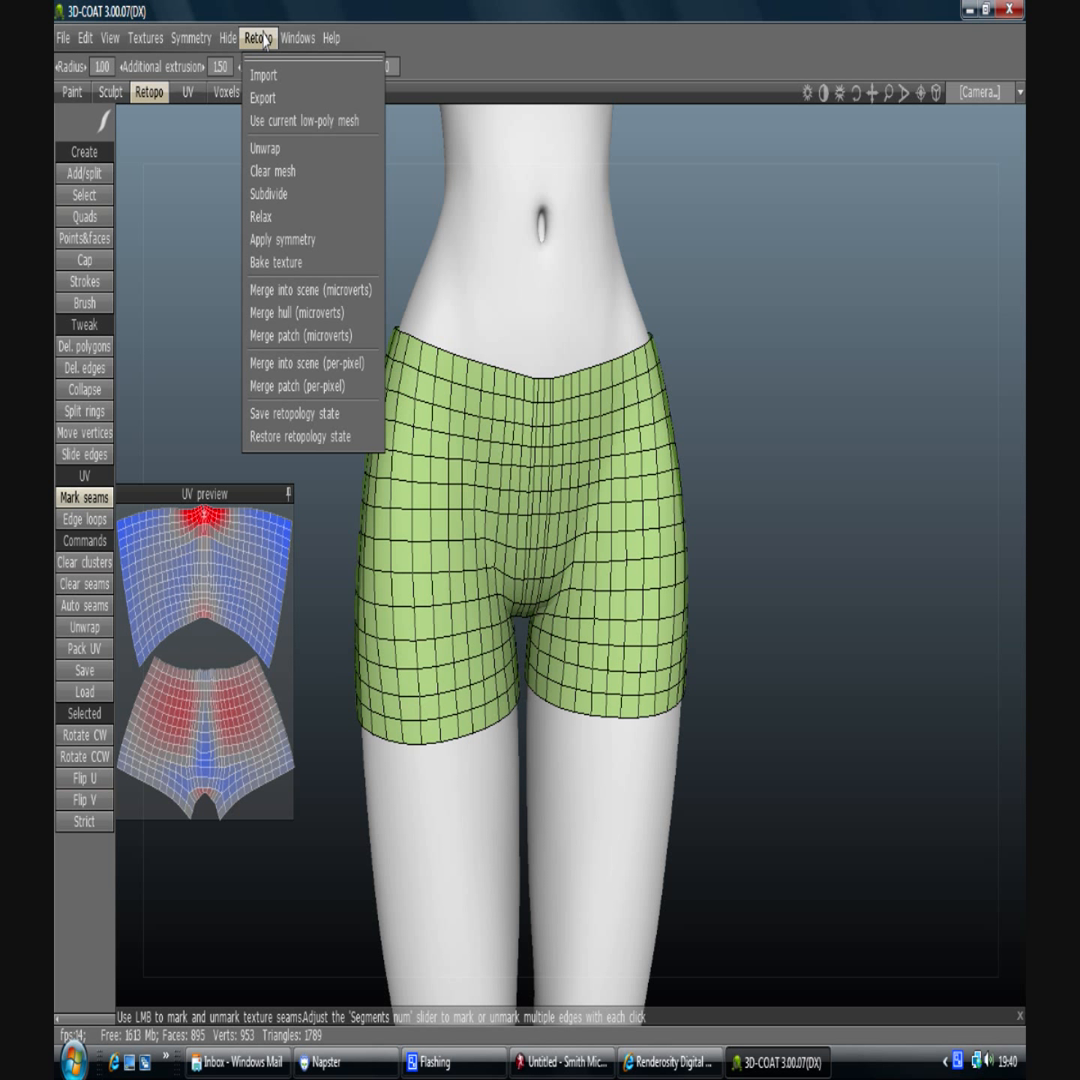
{"action": "left_click", "coordinate": [258, 98]}
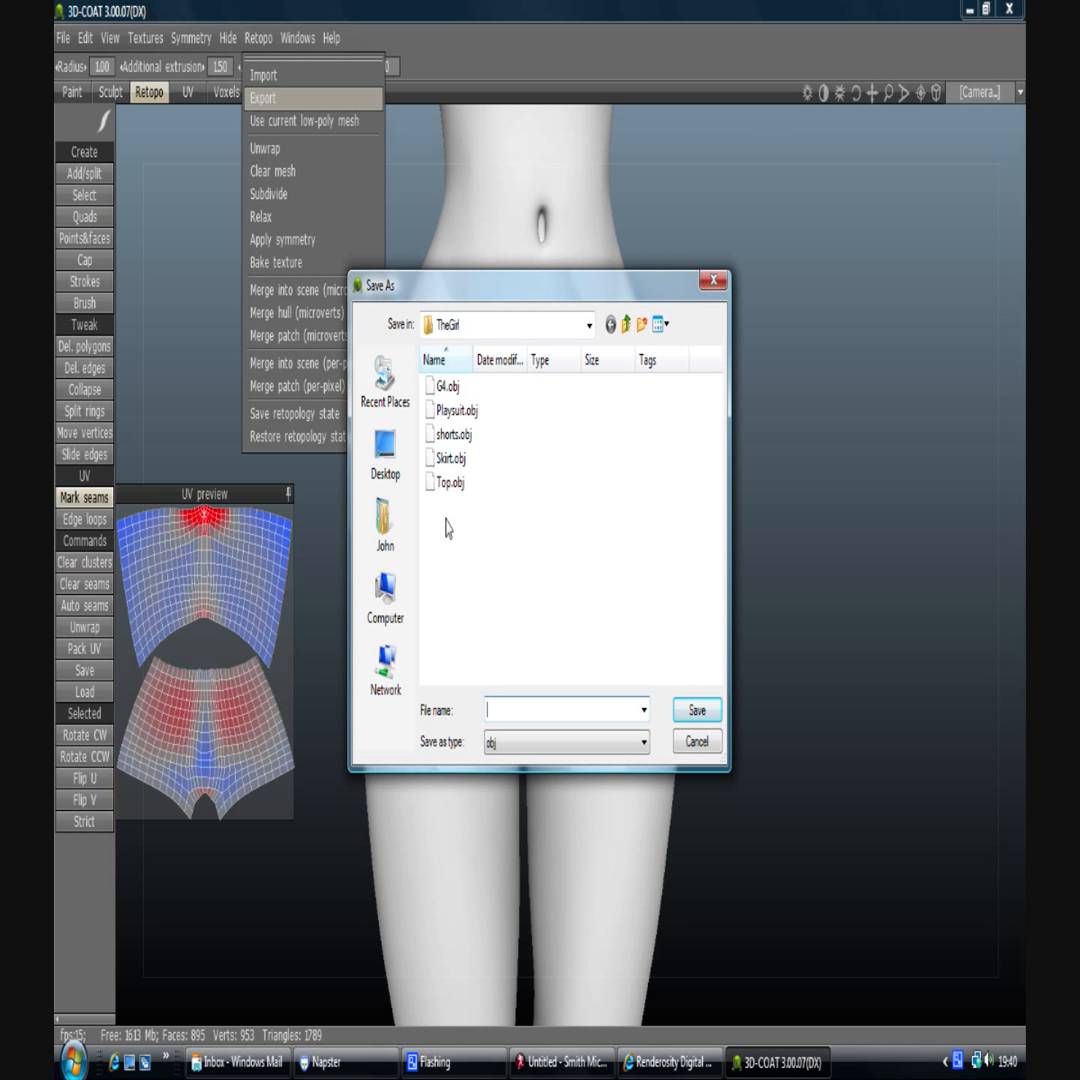
{"action": "left_click", "coordinate": [449, 437]}
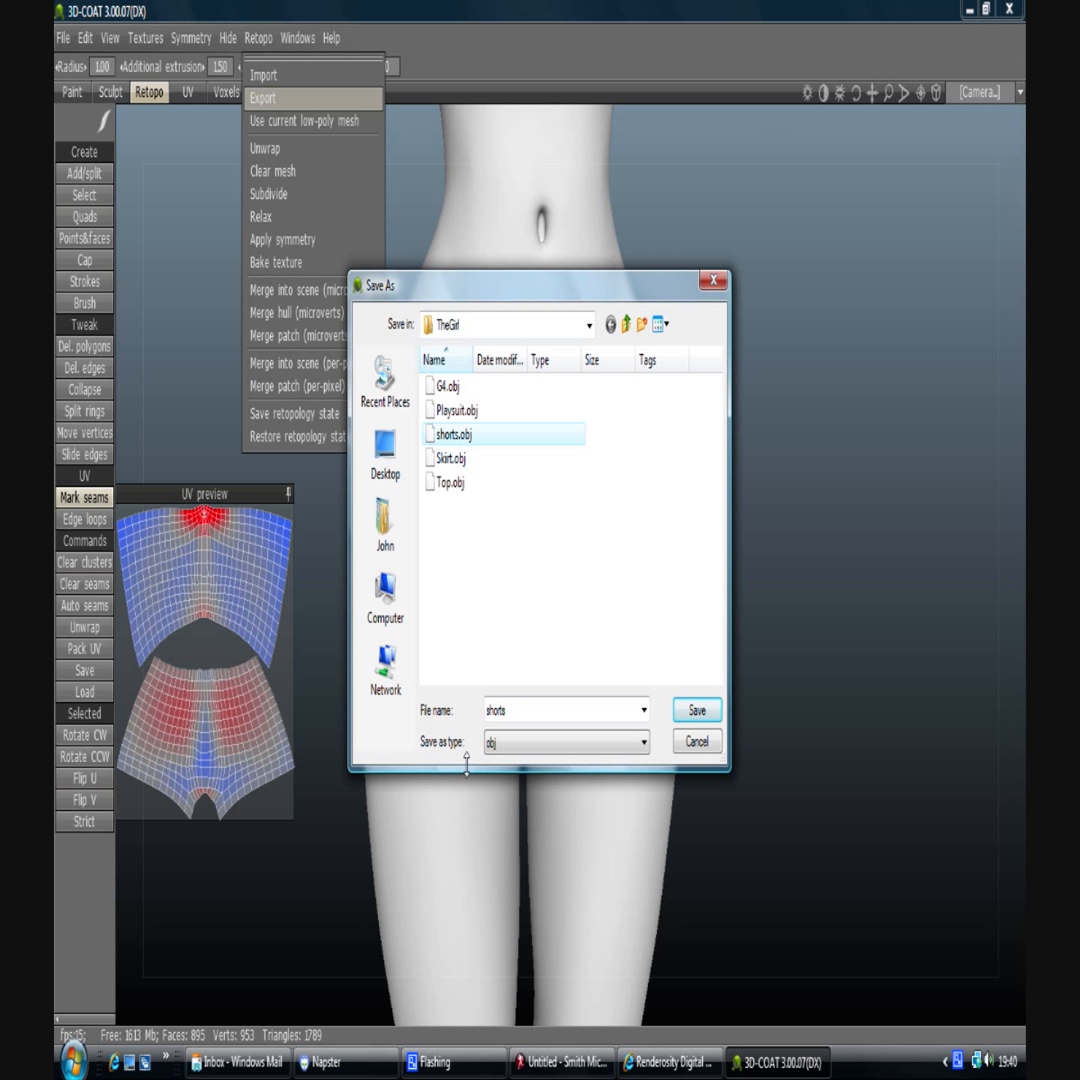
{"action": "left_click", "coordinate": [697, 710]}
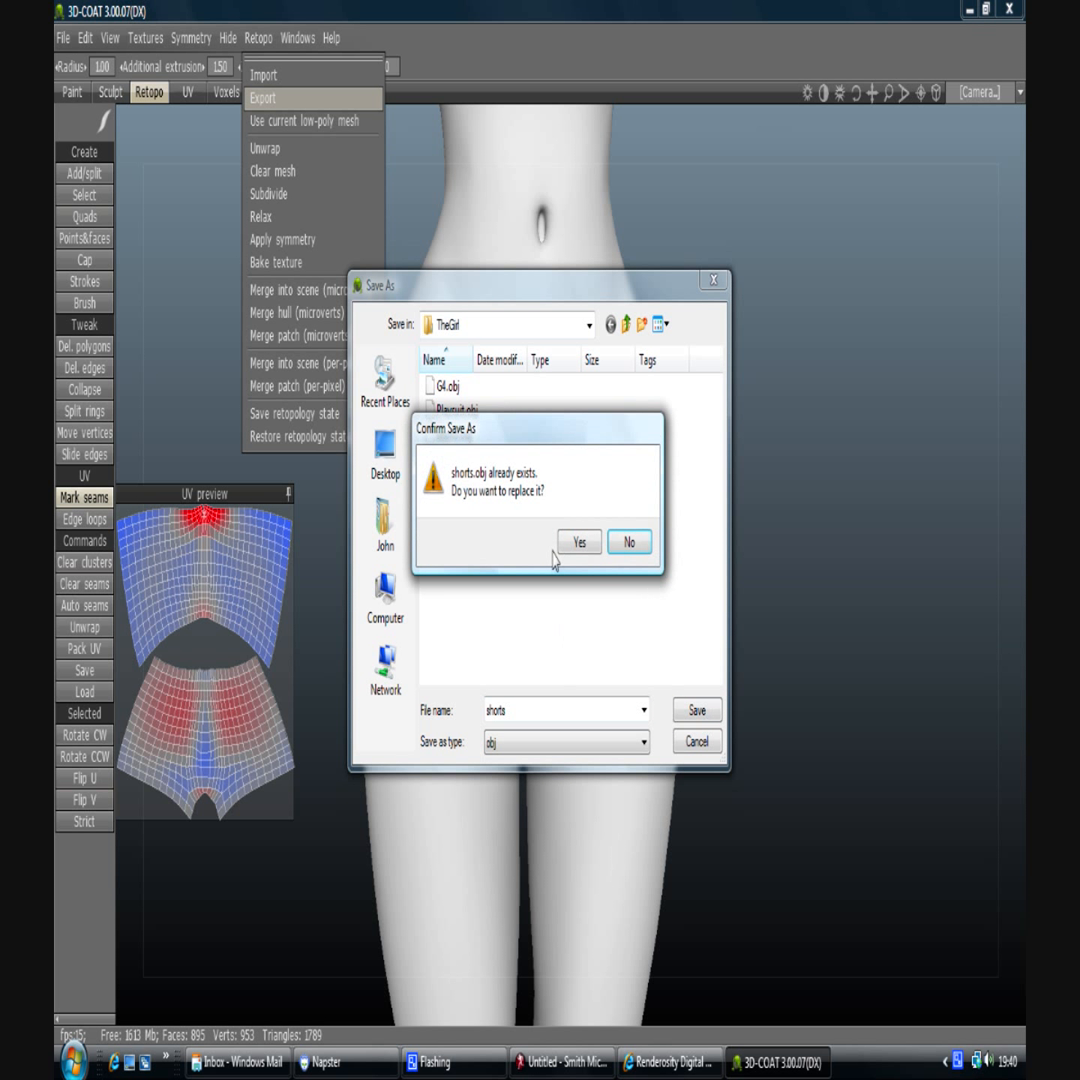
{"action": "left_click", "coordinate": [581, 542]}
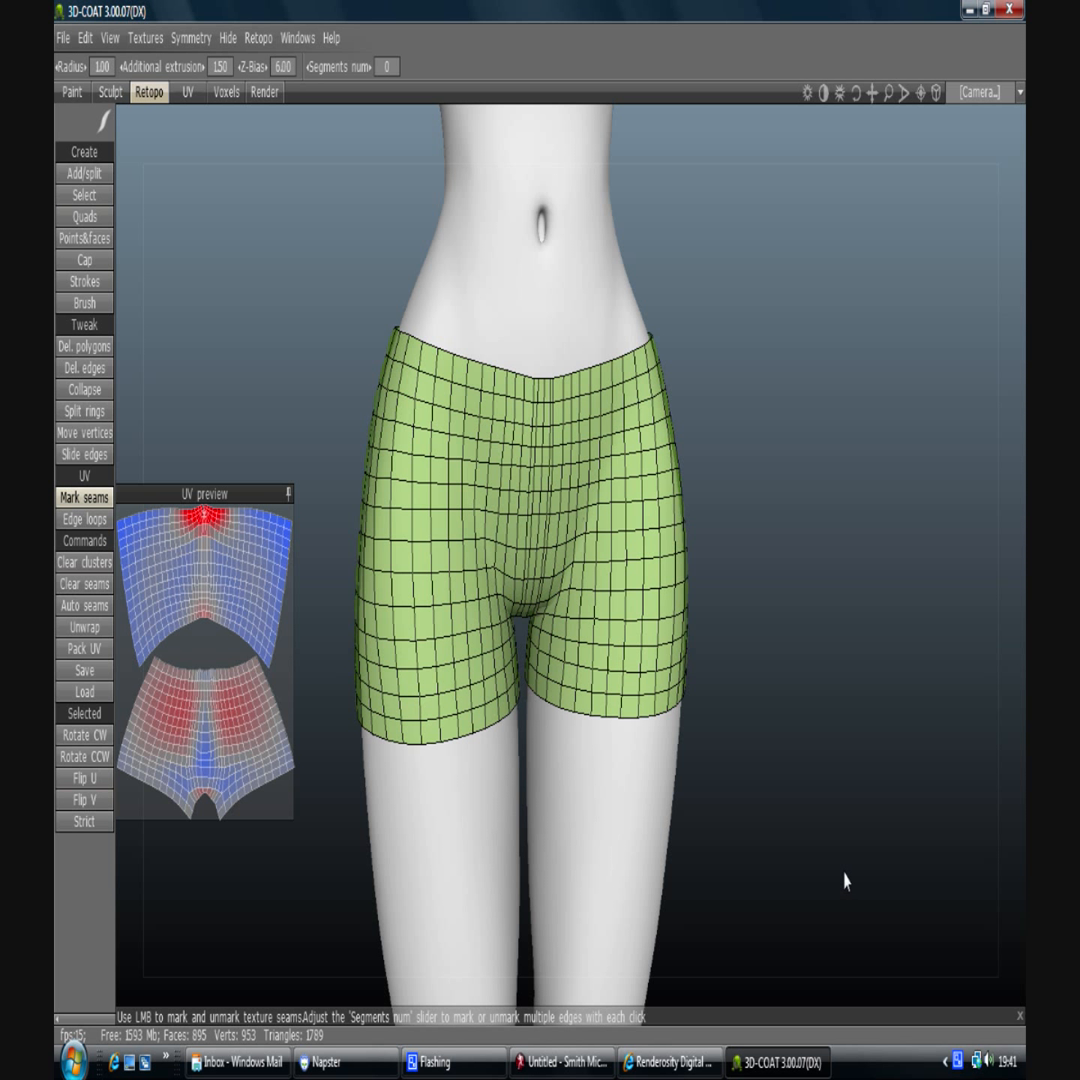
Step: Switch to Poser Pro, go to frame 1 of the animation, and delete the Playsuit prop from the figure
{"action": "left_click", "coordinate": [562, 1060]}
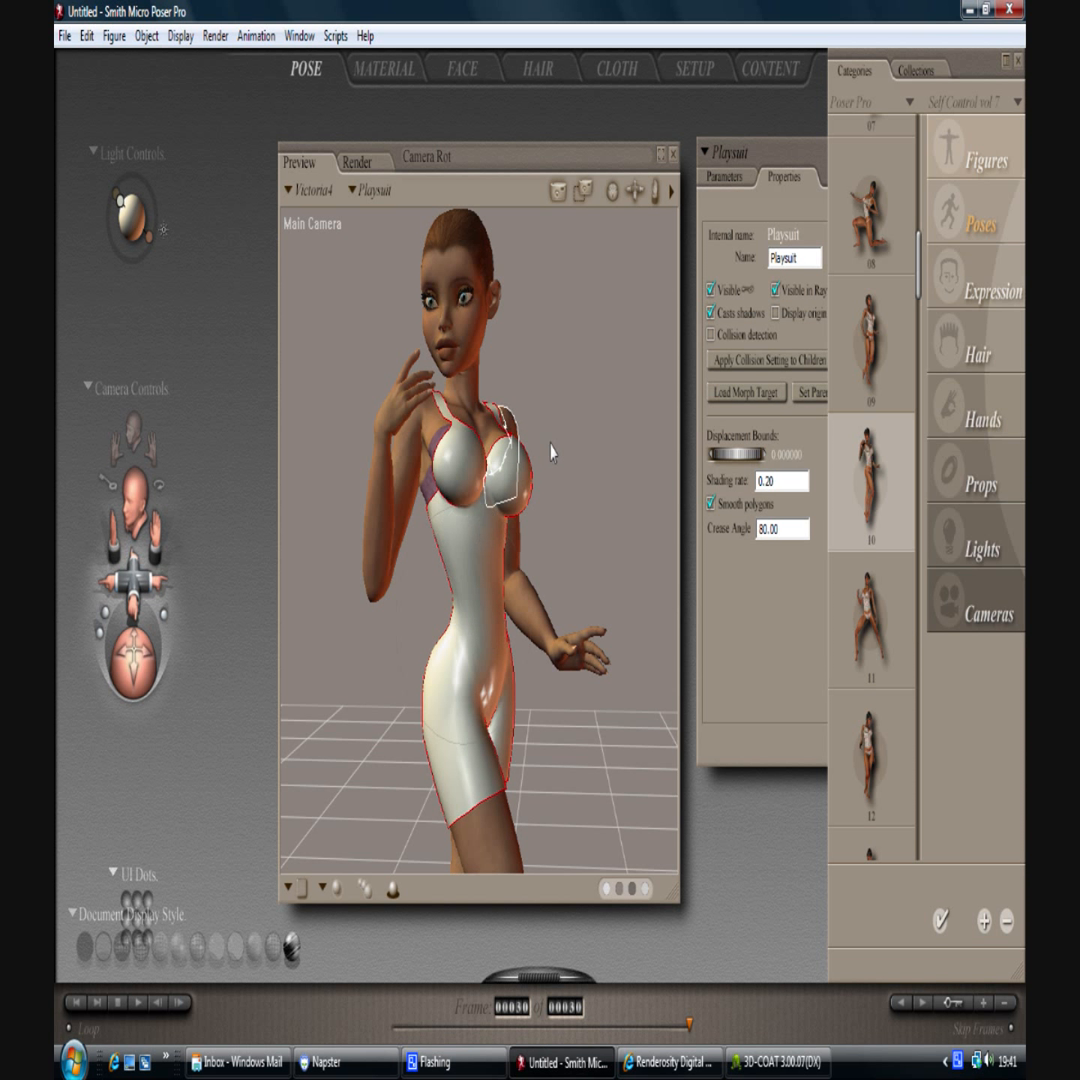
{"action": "mouse_move", "coordinate": [614, 195]}
{"action": "left_mouse_down"}
{"action": "mouse_move", "coordinate": [586, 193]}
{"action": "mouse_move", "coordinate": [615, 197]}
{"action": "left_mouse_up"}
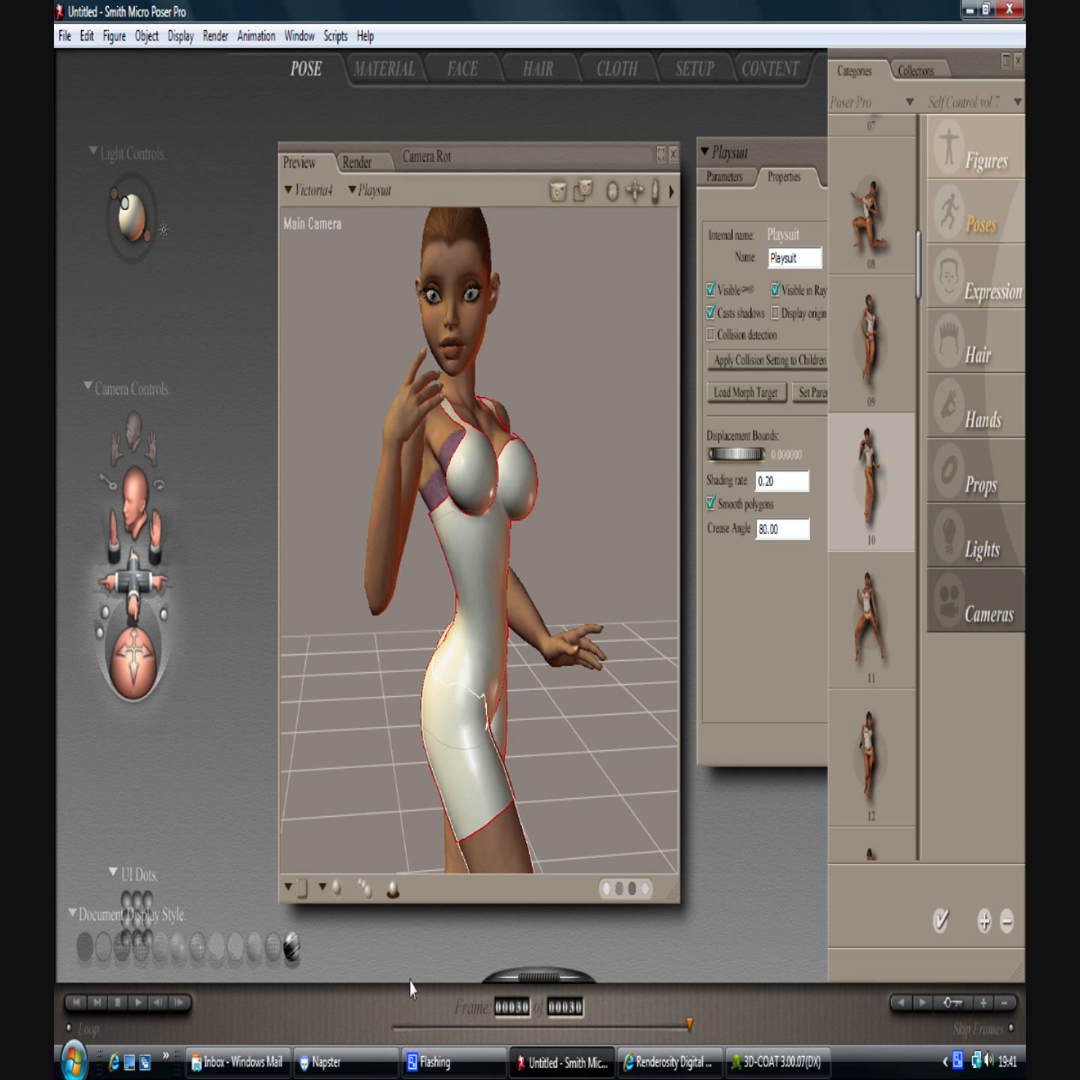
{"action": "left_click", "coordinate": [395, 1035]}
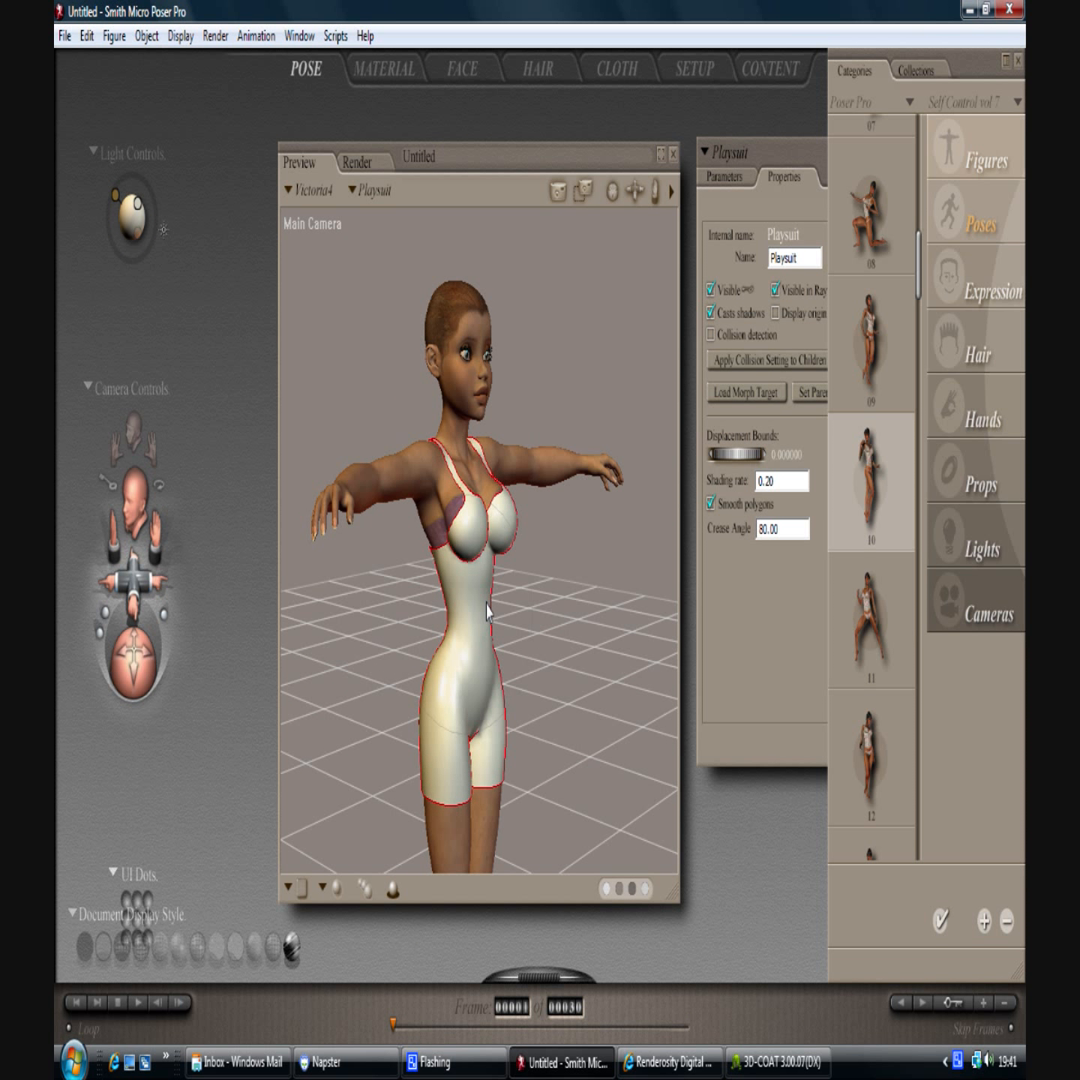
{"action": "key", "text": "Delete"}
{"action": "left_click", "coordinate": [622, 646]}
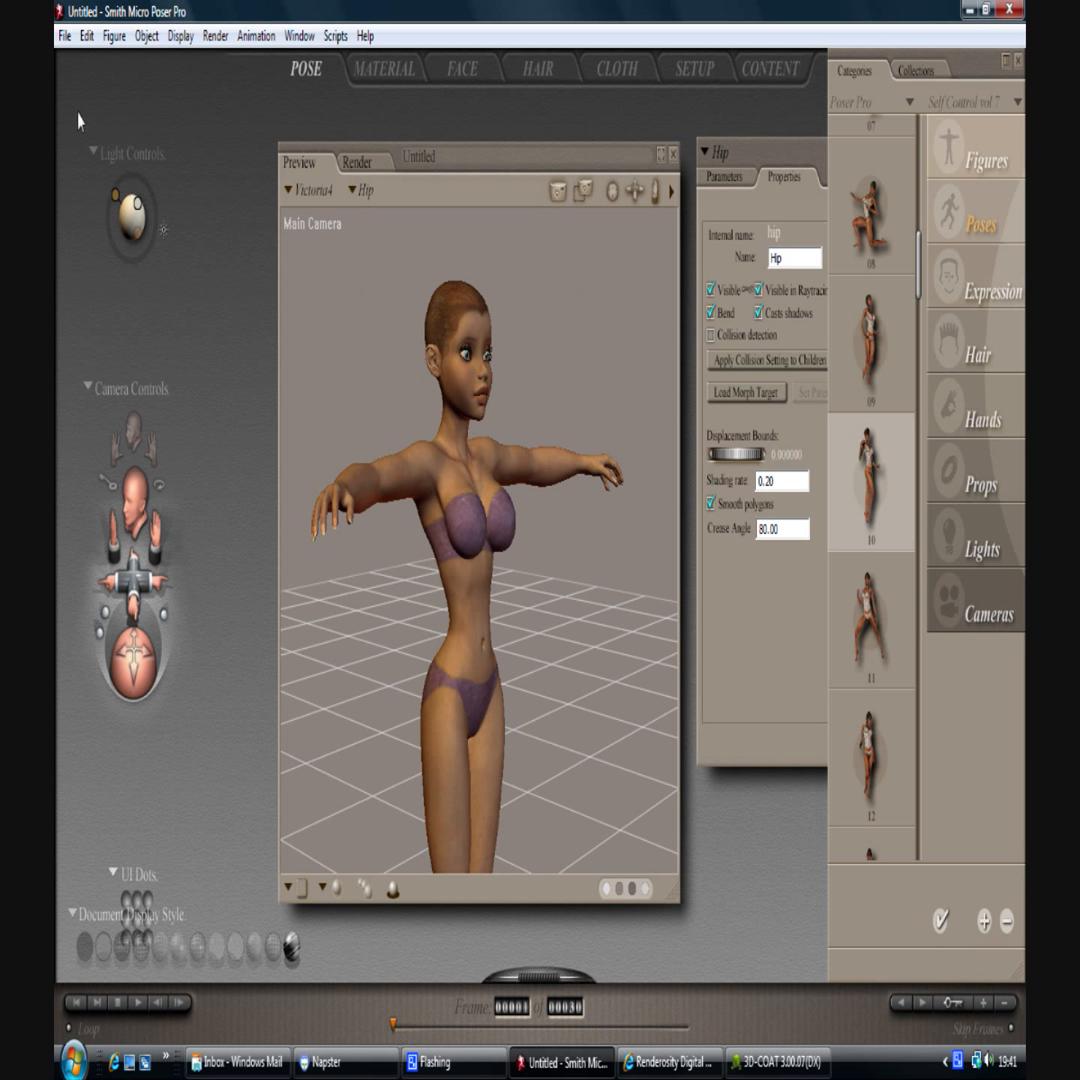
Step: Import shorts.obj as a Wavefront OBJ with Centered and Percent of standard figure size off and polygon normals made consistent
{"action": "left_click", "coordinate": [64, 35]}
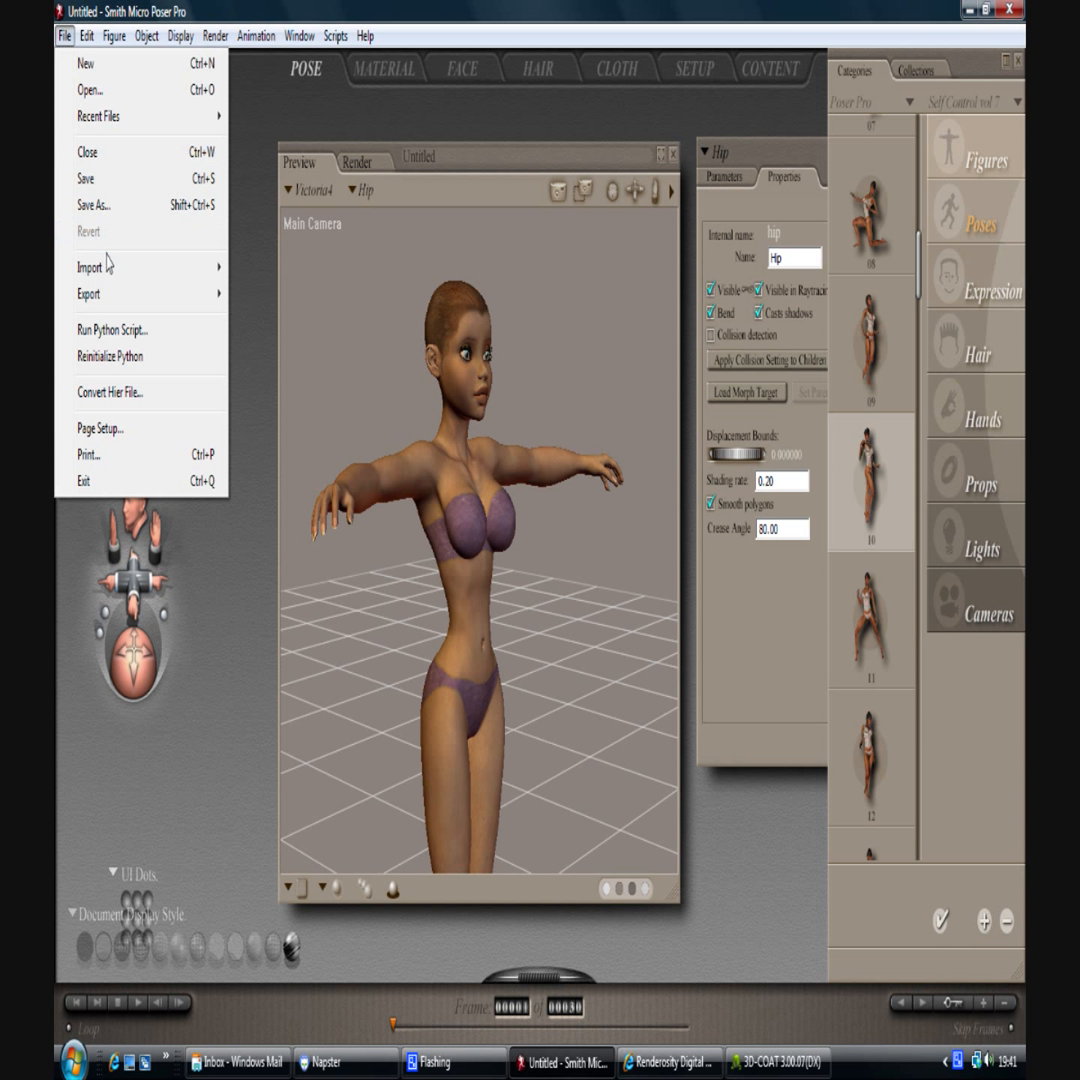
{"action": "mouse_move", "coordinate": [110, 277]}
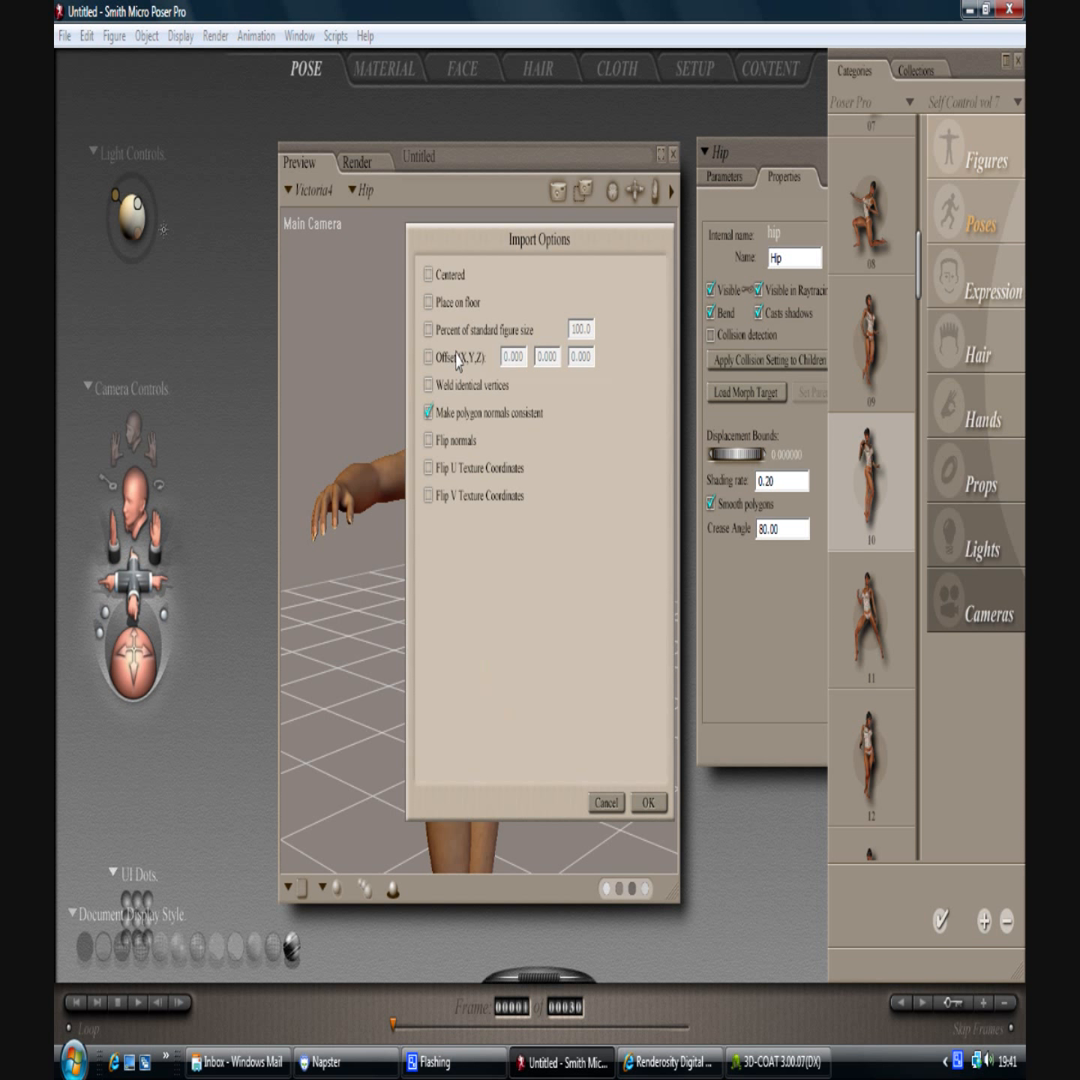
{"action": "left_click", "coordinate": [427, 276]}
{"action": "left_click", "coordinate": [430, 330]}
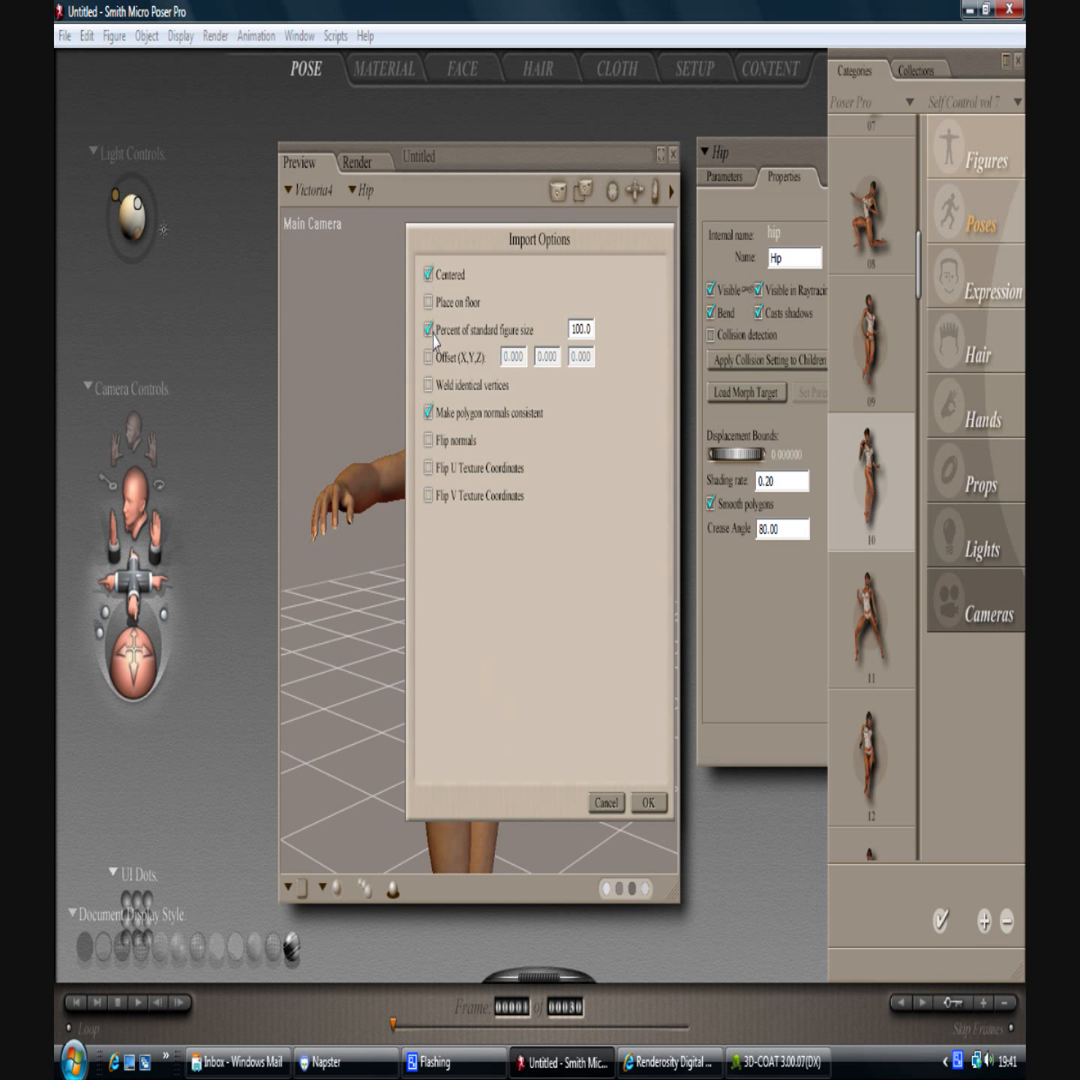
{"action": "left_click", "coordinate": [428, 274]}
{"action": "left_click", "coordinate": [429, 329]}
{"action": "left_click", "coordinate": [648, 805]}
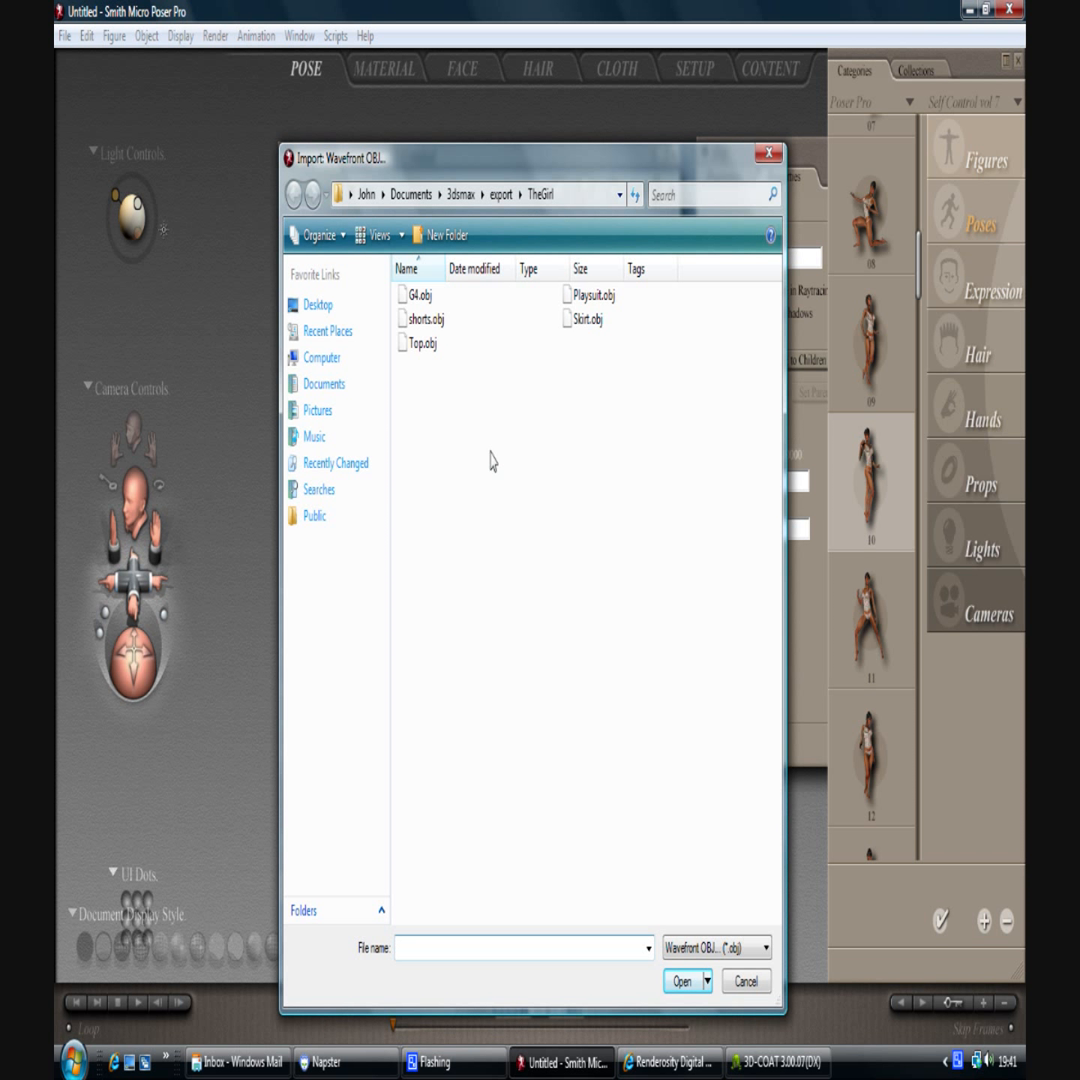
{"action": "double_click", "coordinate": [422, 319]}
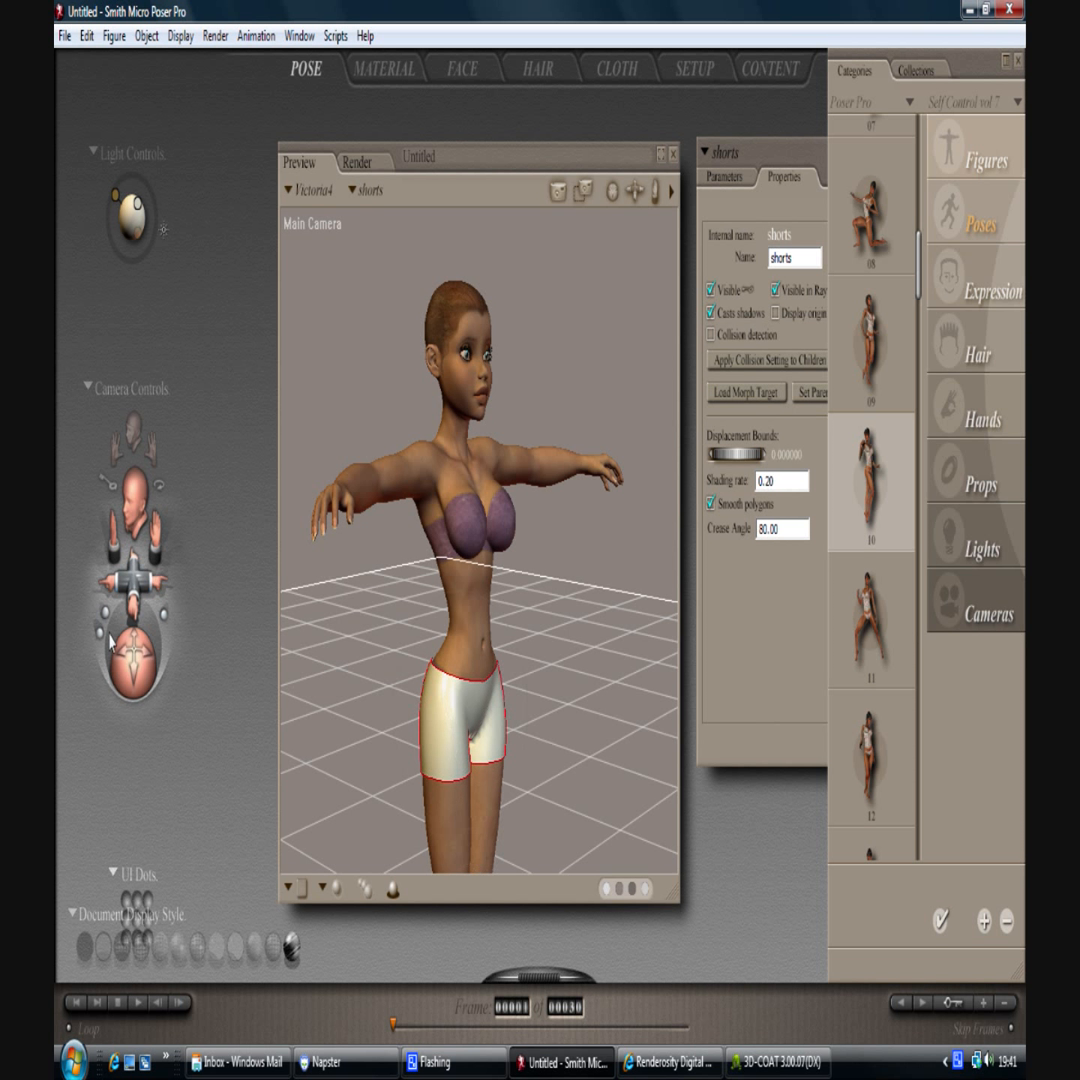
Step: Check the fit of the imported shorts from the front and go to frame 30 of the animation
{"action": "mouse_move", "coordinate": [162, 657]}
{"action": "left_mouse_down"}
{"action": "mouse_move", "coordinate": [190, 660]}
{"action": "mouse_move", "coordinate": [131, 649]}
{"action": "left_mouse_up"}
{"action": "left_click", "coordinate": [564, 1007]}
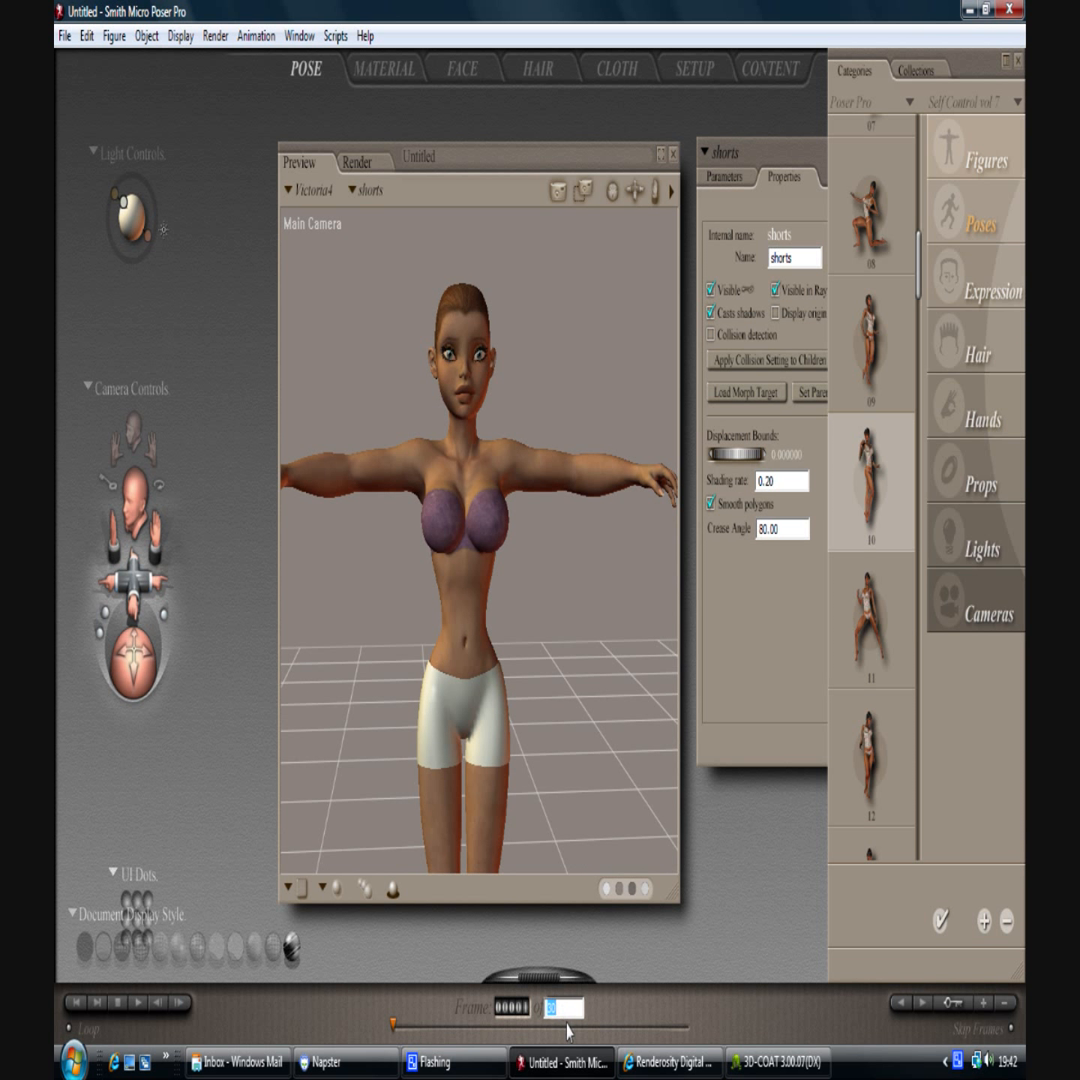
{"action": "left_click", "coordinate": [508, 1007]}
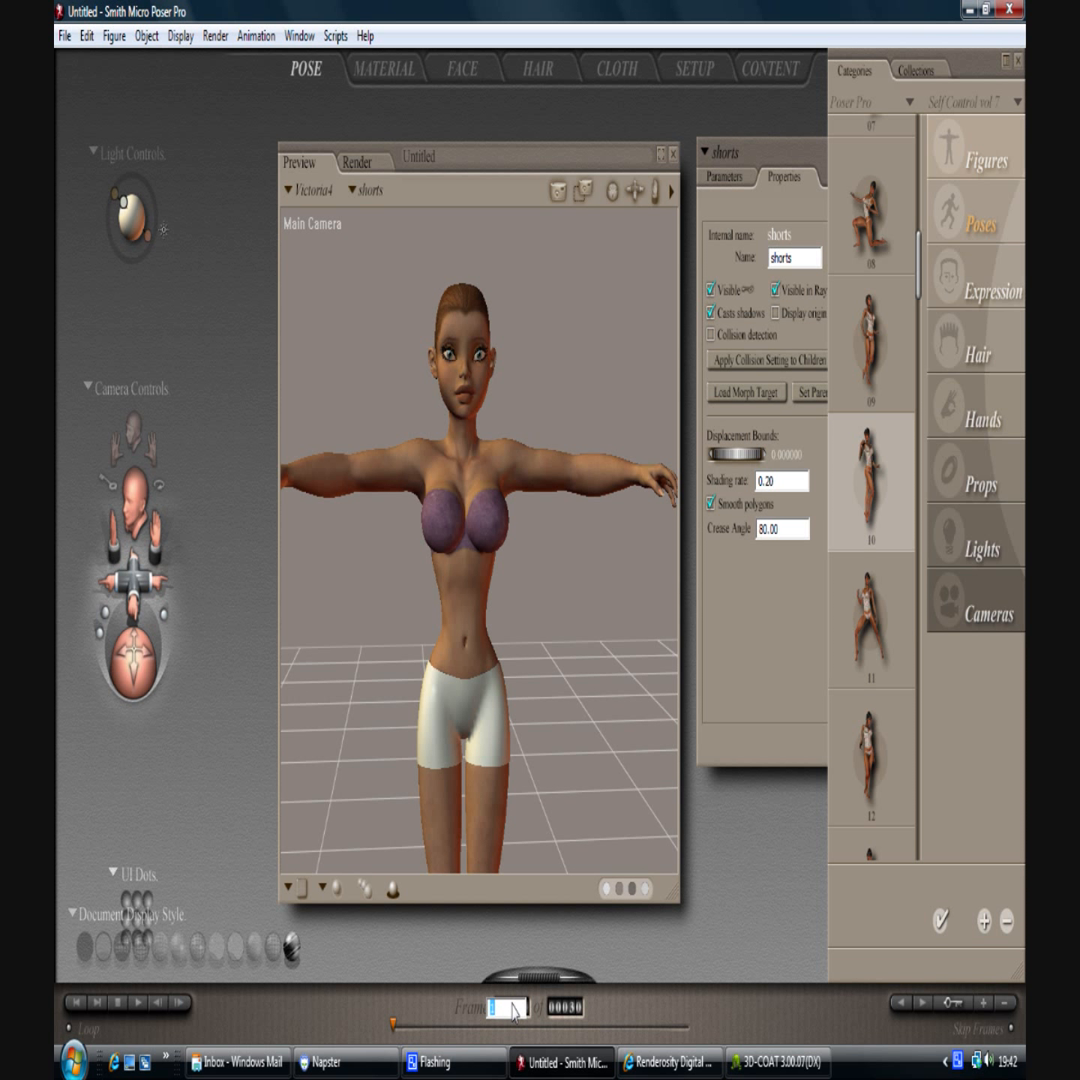
{"action": "type", "text": "30"}
{"action": "key", "text": "Return"}
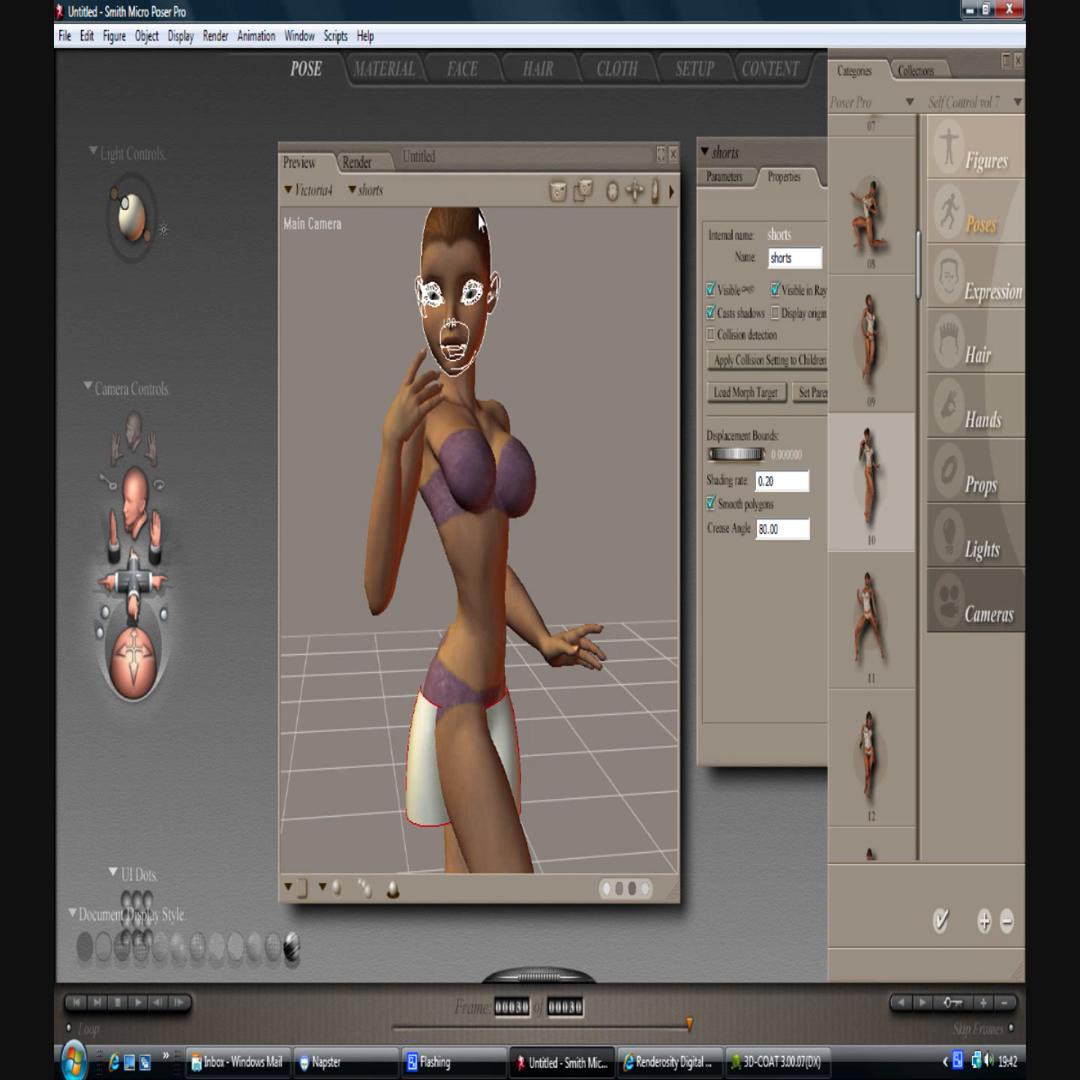
Step: Clothify the shorts and collide them against Victoria4, draping from zero pose and ignoring head, hand and feet collisions
{"action": "left_click", "coordinate": [620, 72]}
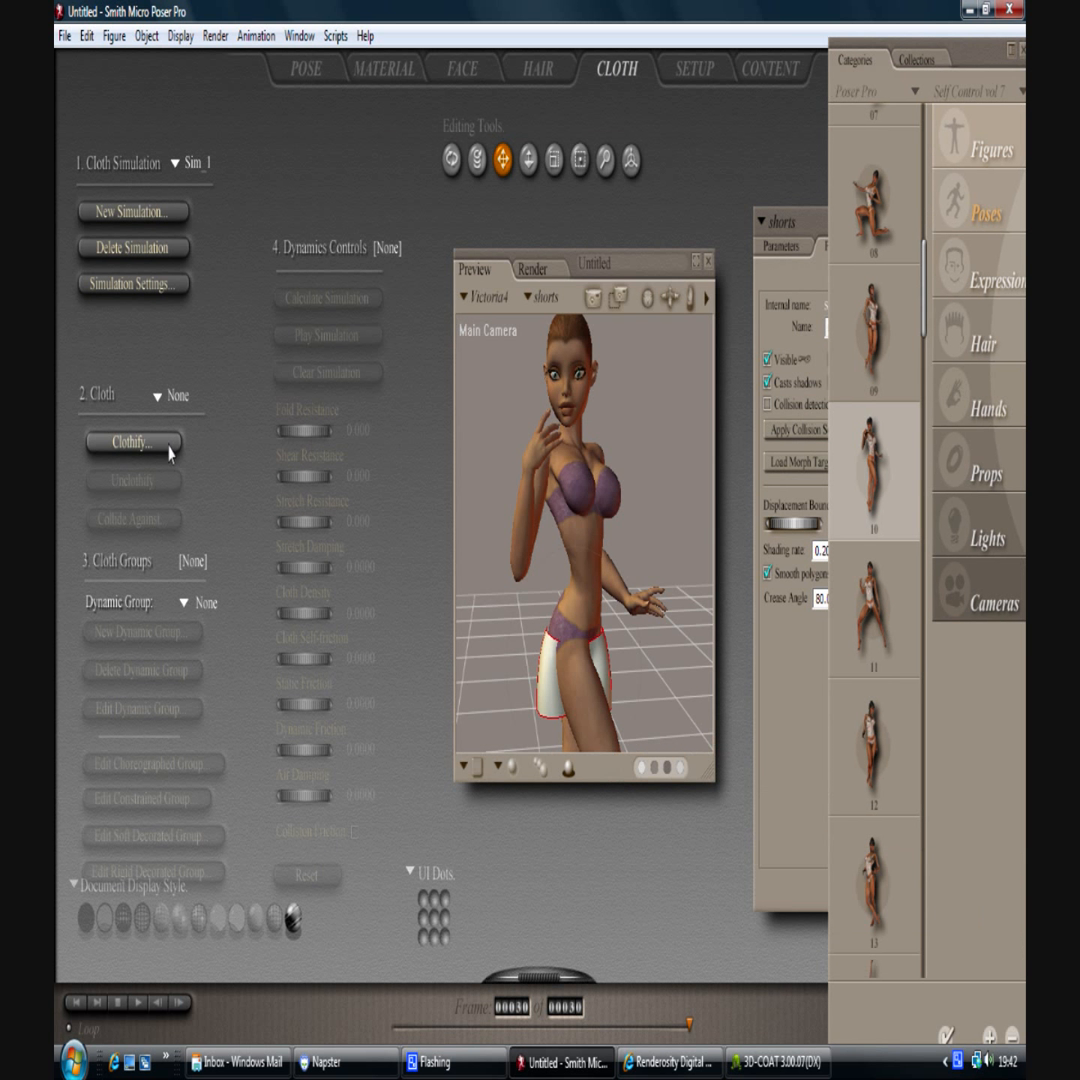
{"action": "left_click", "coordinate": [155, 446]}
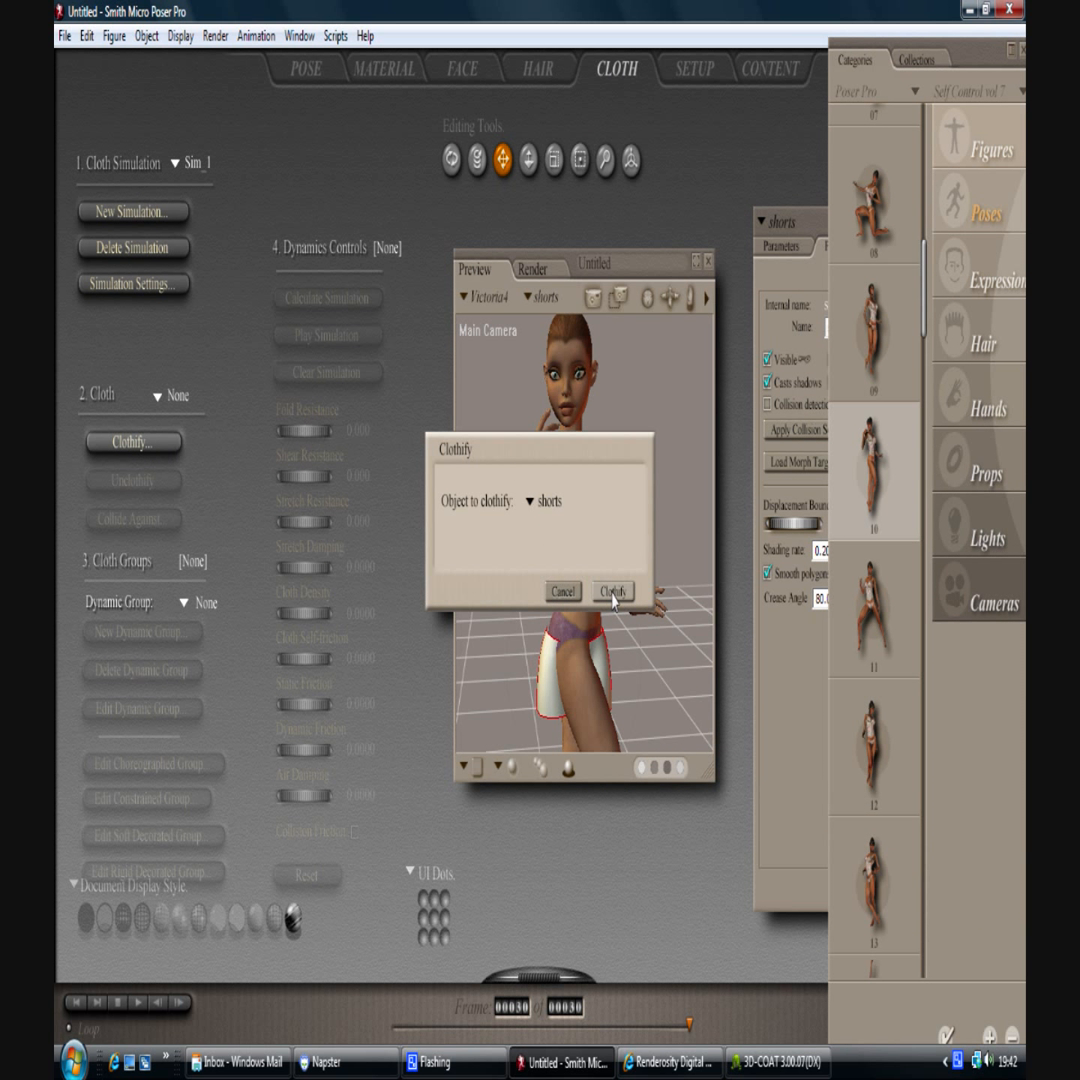
{"action": "left_click", "coordinate": [613, 592]}
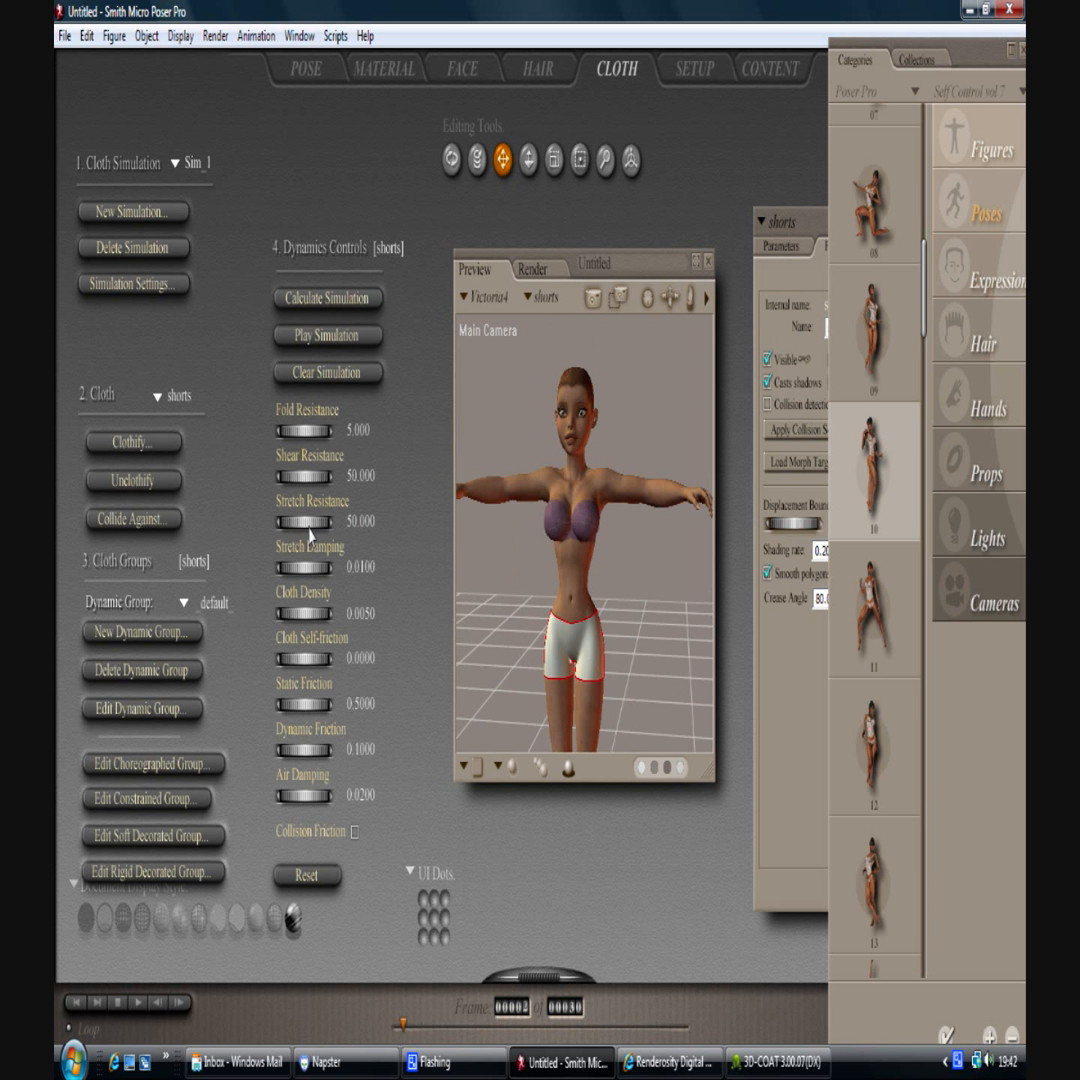
{"action": "left_click", "coordinate": [131, 518]}
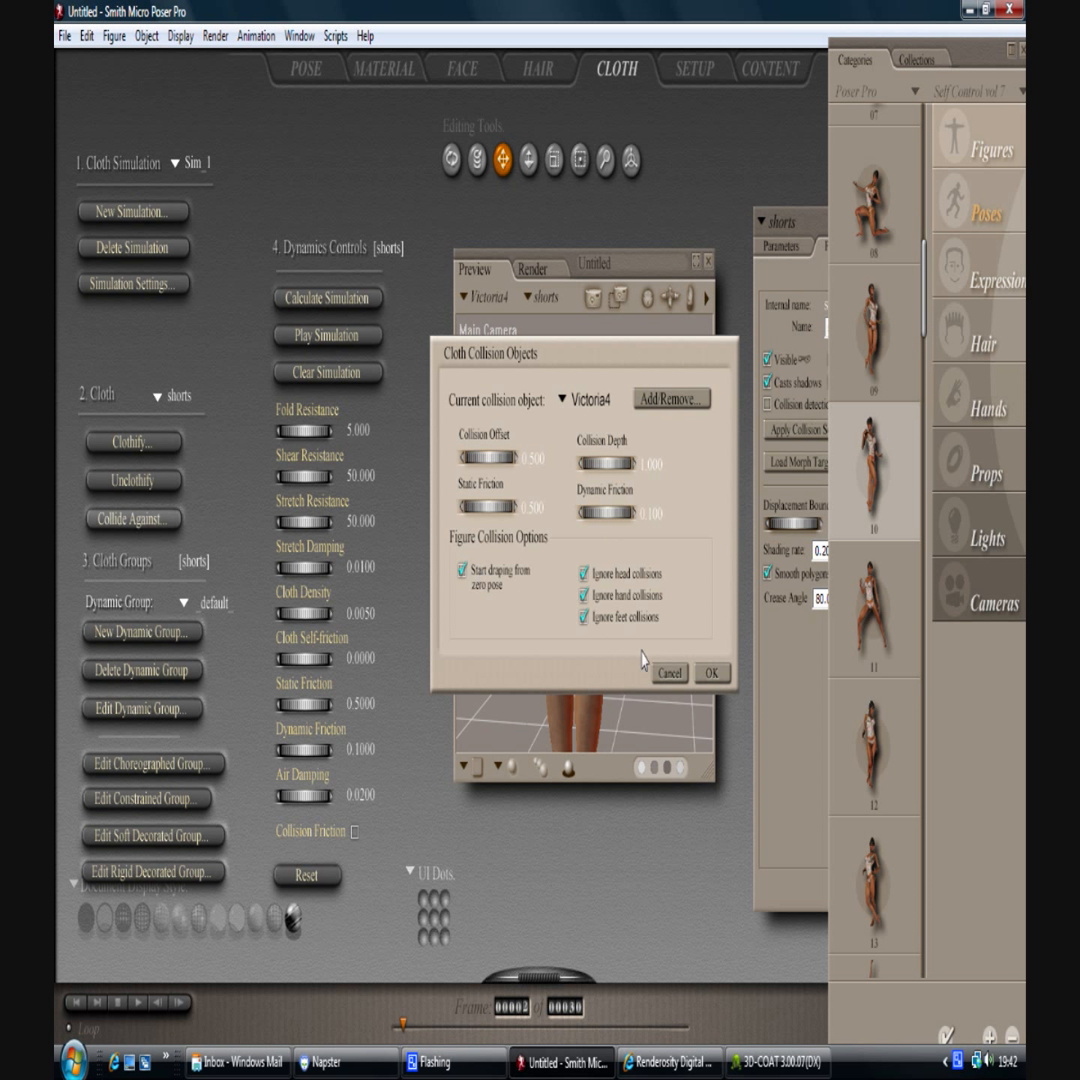
{"action": "left_click", "coordinate": [711, 673]}
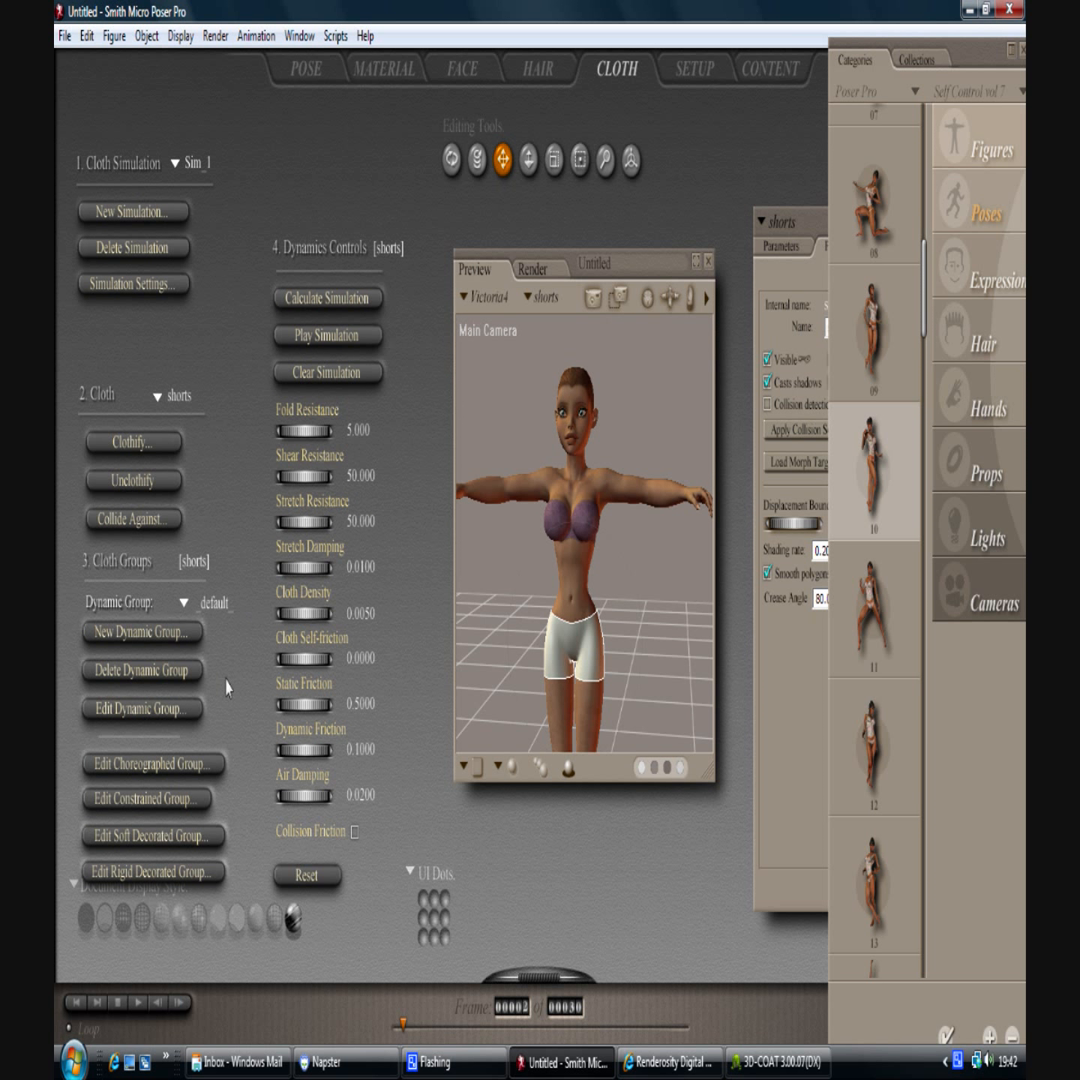
Step: Apply the rubber preset from the ClothSettings scripts to the shorts' cloth simulation
{"action": "left_click", "coordinate": [335, 36]}
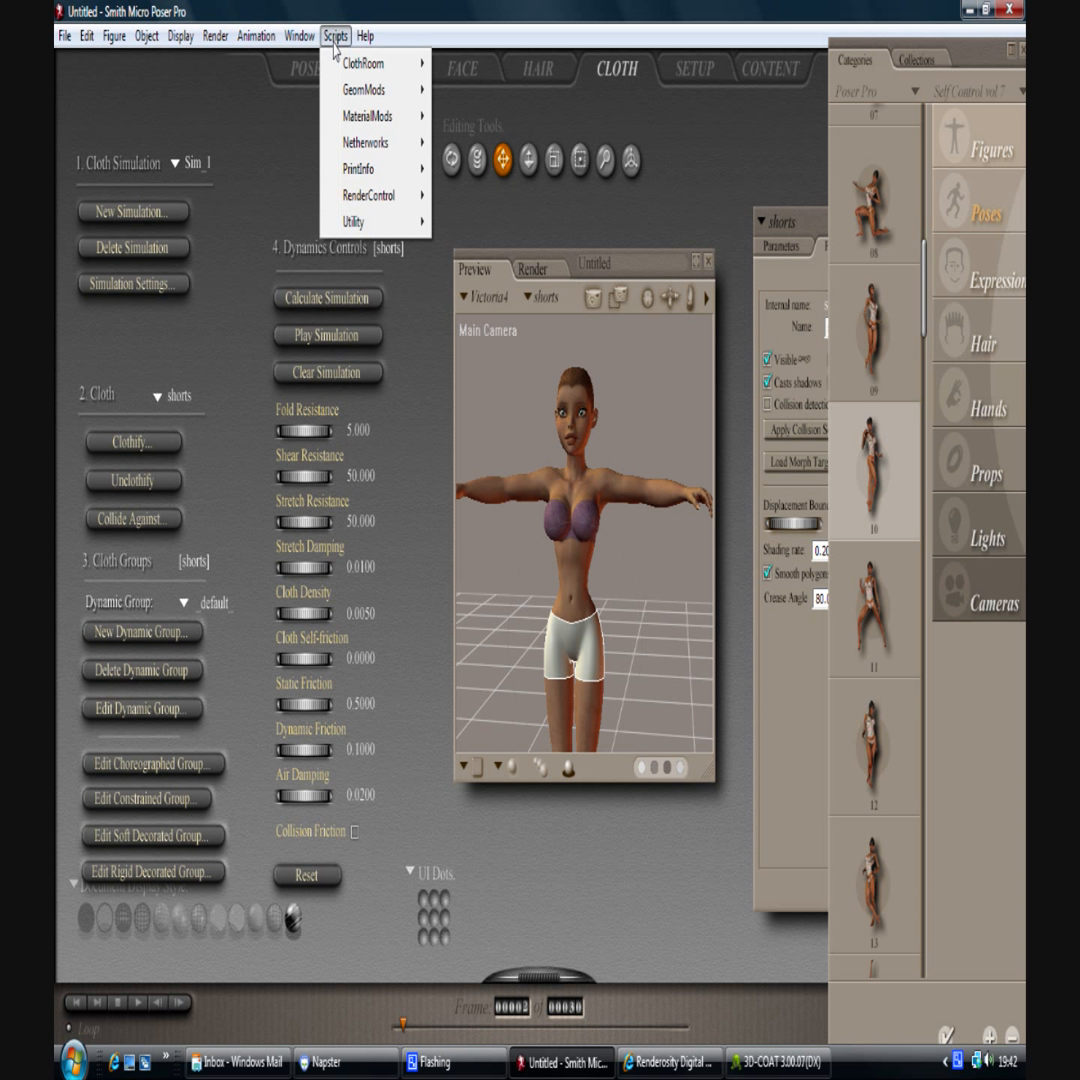
{"action": "mouse_move", "coordinate": [385, 63]}
{"action": "mouse_move", "coordinate": [449, 66]}
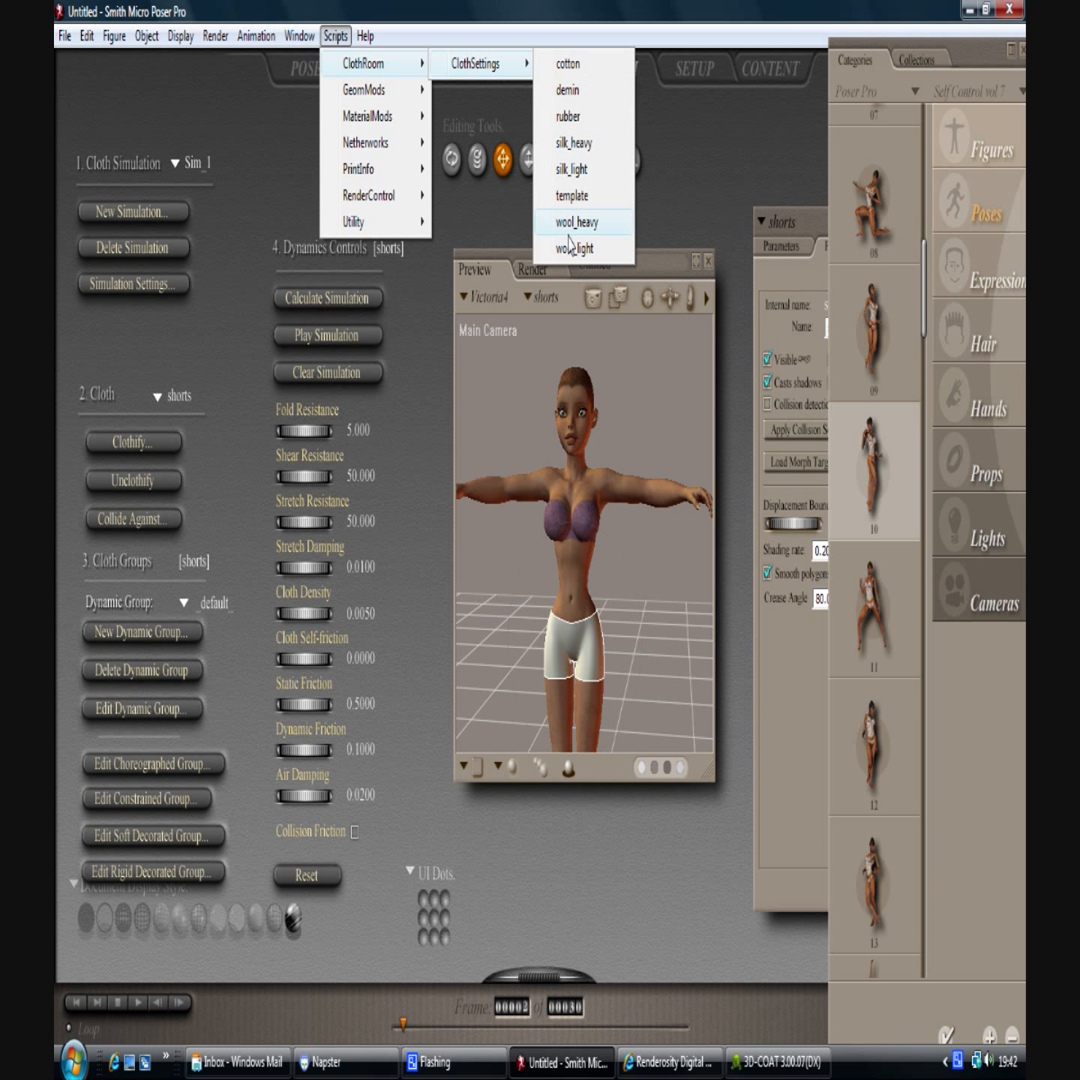
{"action": "left_click", "coordinate": [567, 117]}
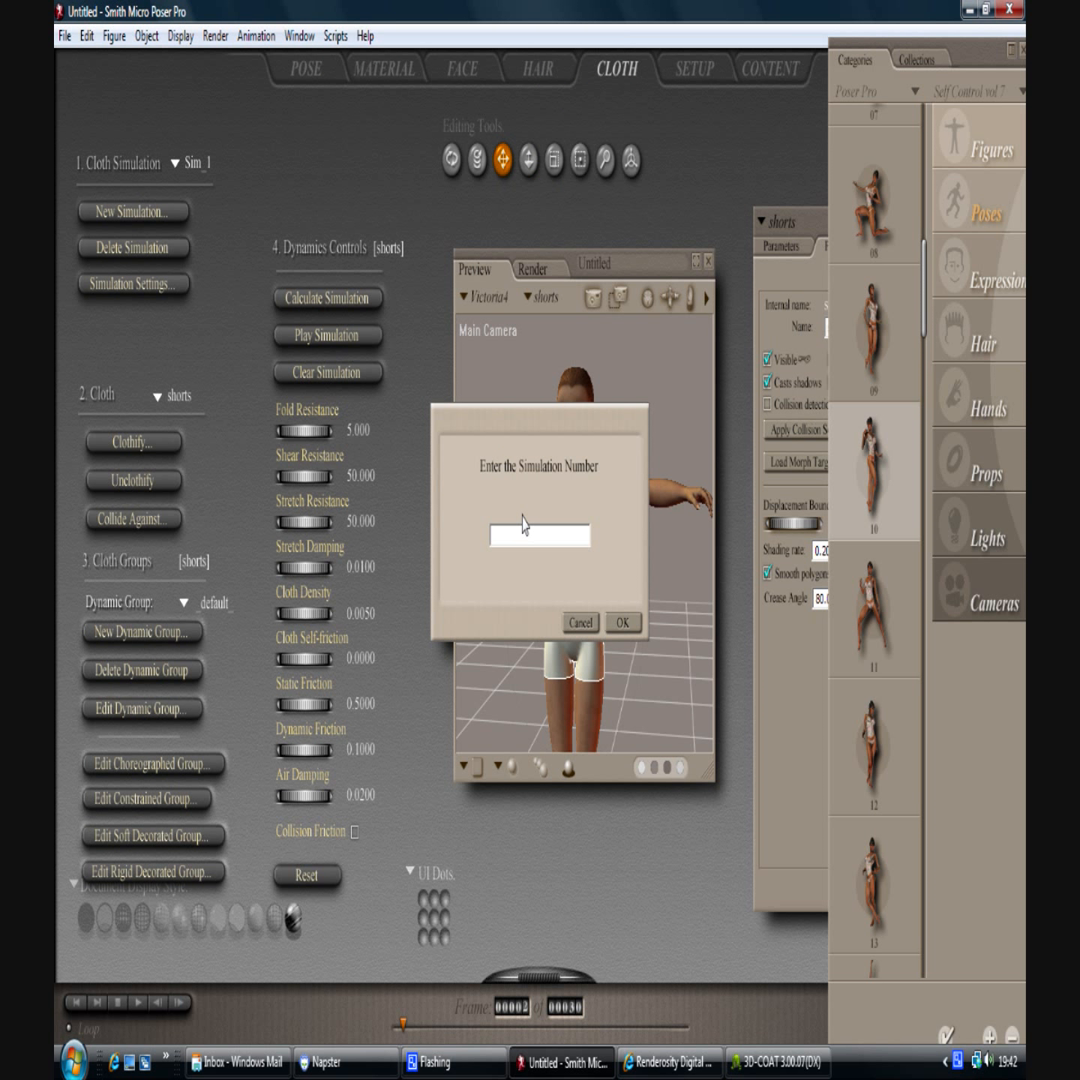
{"action": "key", "text": "Return"}
{"action": "left_click", "coordinate": [623, 648]}
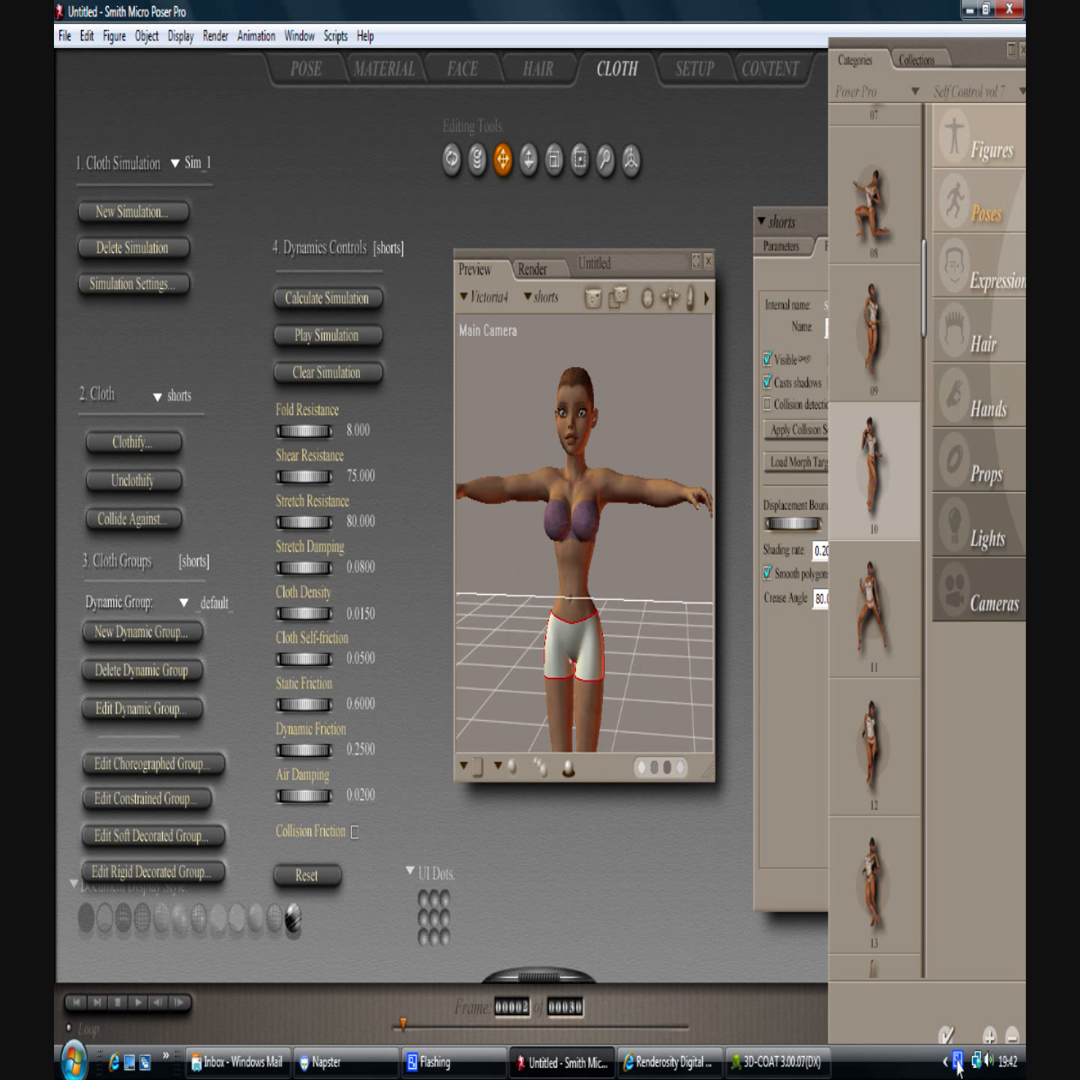
{"action": "right_click", "coordinate": [957, 1065]}
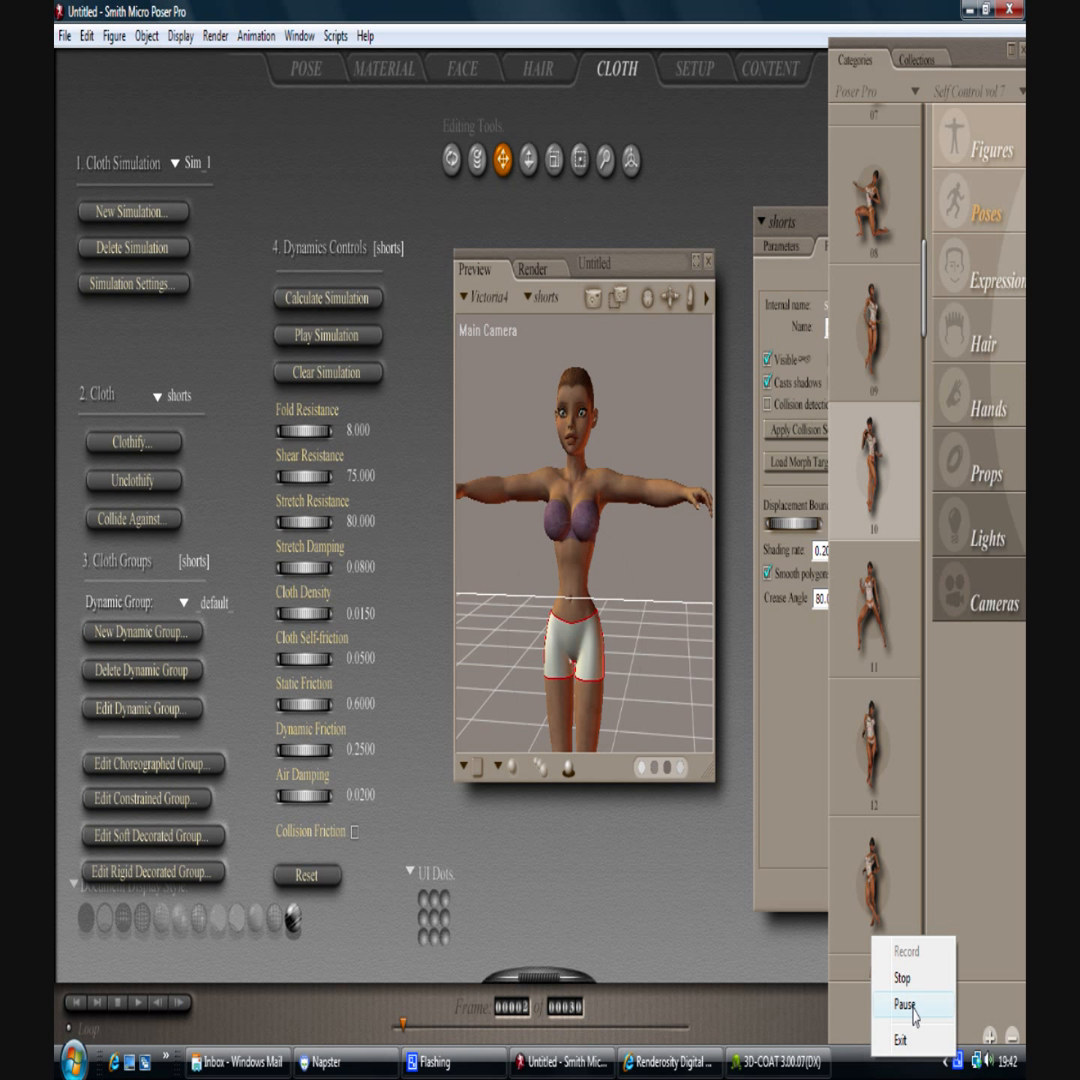
{"action": "left_click", "coordinate": [906, 1004]}
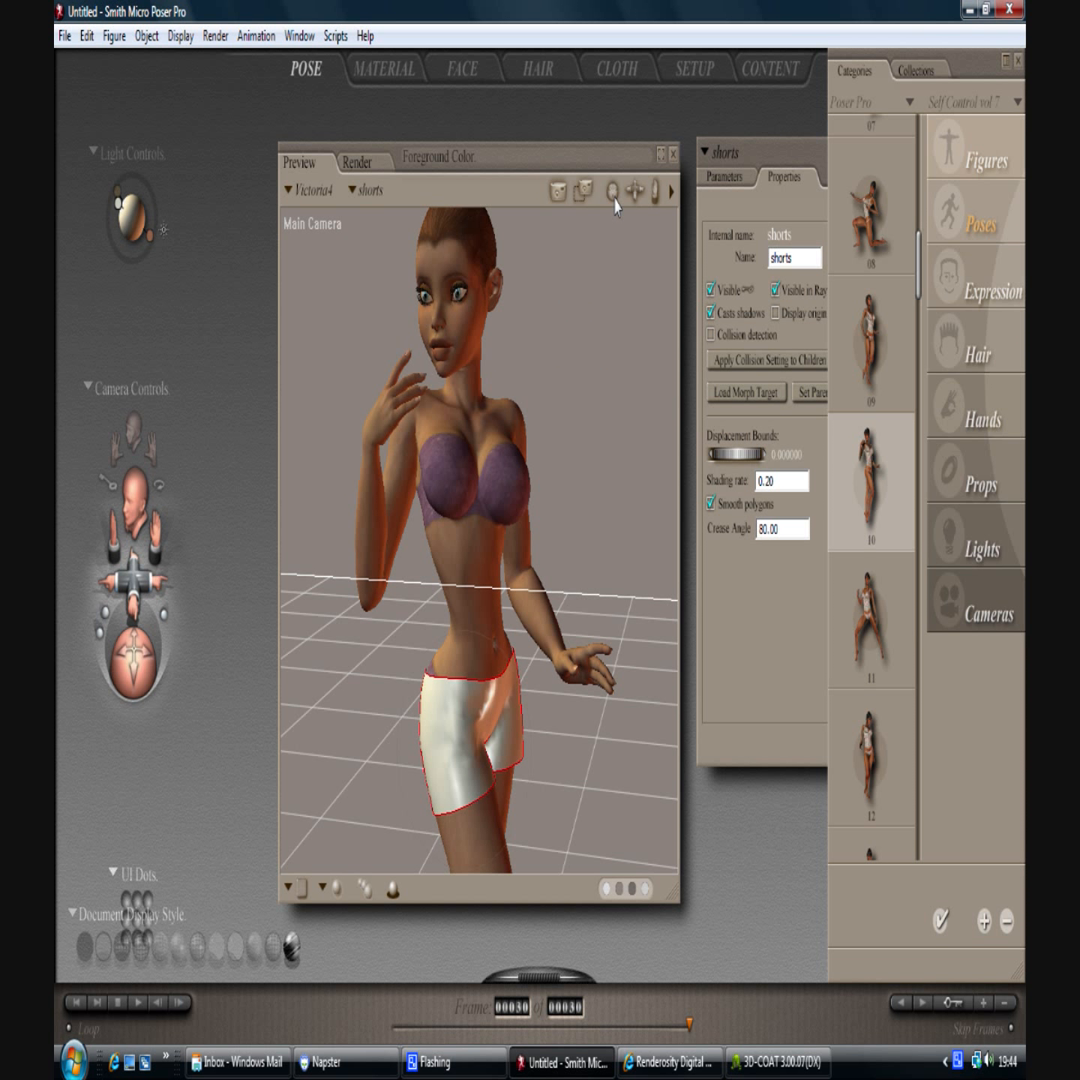
Step: Examine the draped shorts on the posed figure at frame 30 from several camera angles
{"action": "mouse_move", "coordinate": [128, 645]}
{"action": "left_mouse_down"}
{"action": "mouse_move", "coordinate": [152, 662]}
{"action": "mouse_move", "coordinate": [136, 653]}
{"action": "mouse_move", "coordinate": [132, 668]}
{"action": "left_mouse_up"}
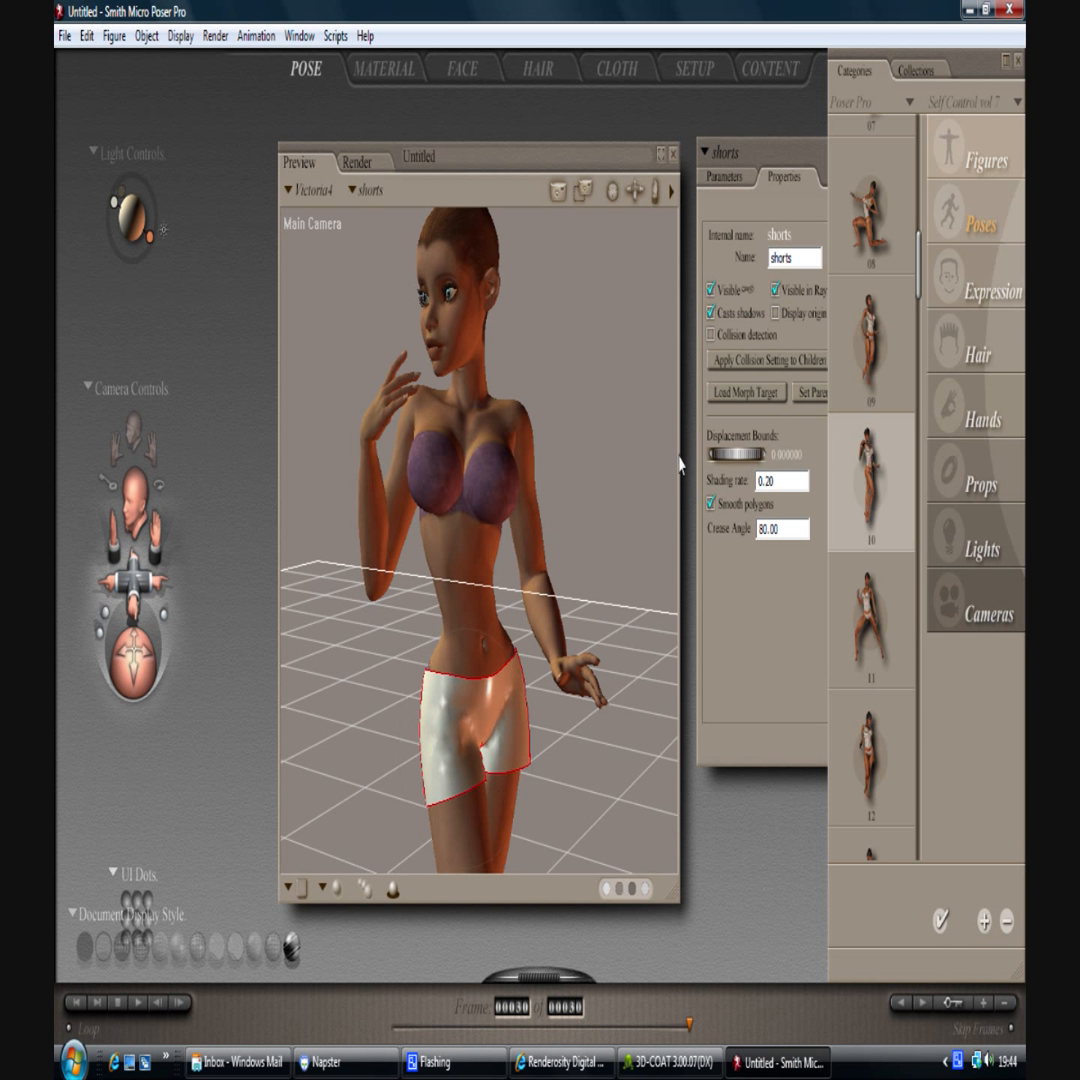
{"action": "mouse_move", "coordinate": [610, 192]}
{"action": "left_mouse_down"}
{"action": "mouse_move", "coordinate": [632, 210]}
{"action": "mouse_move", "coordinate": [615, 188]}
{"action": "mouse_move", "coordinate": [612, 198]}
{"action": "left_mouse_up"}
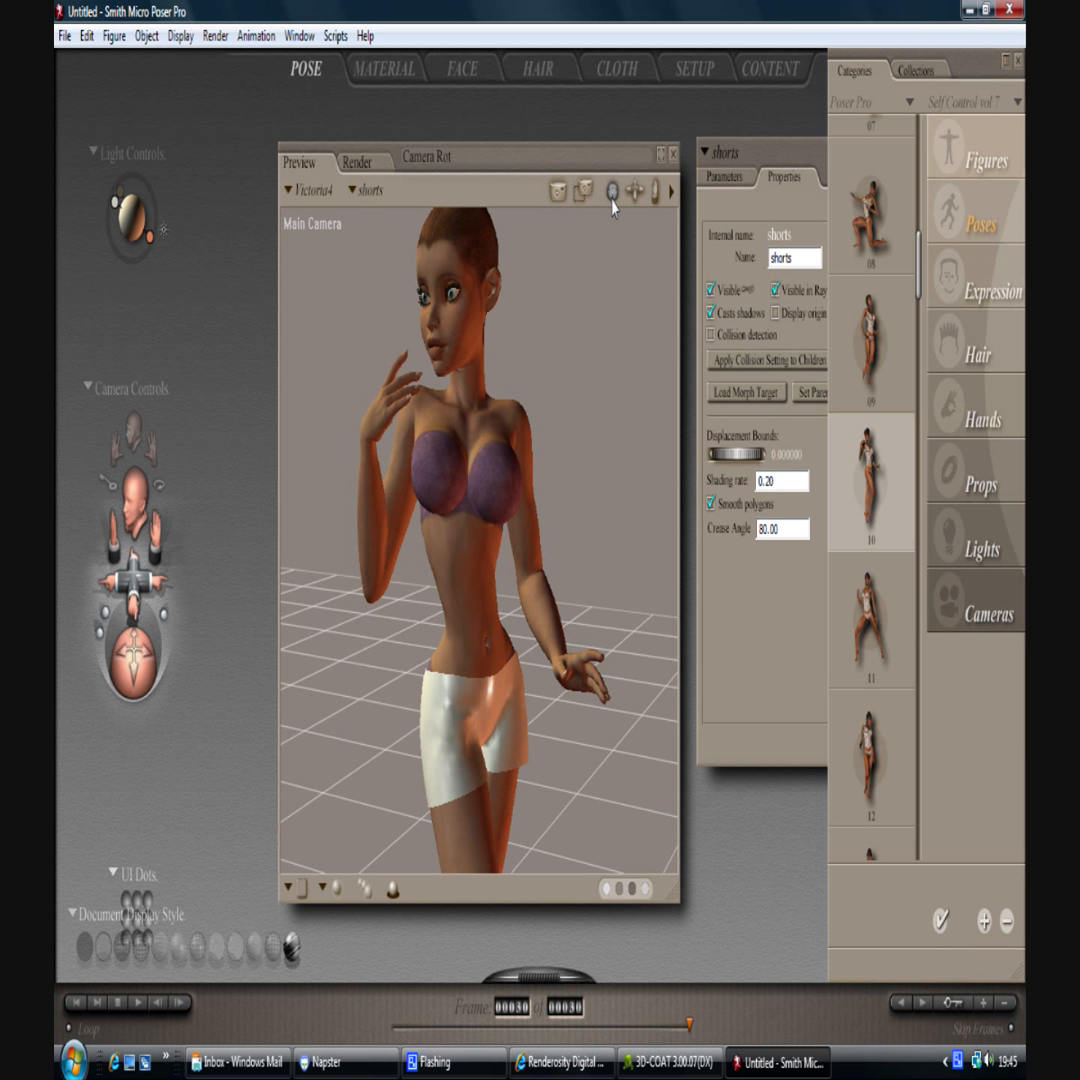
{"action": "mouse_move", "coordinate": [136, 657]}
{"action": "left_mouse_down"}
{"action": "mouse_move", "coordinate": [92, 648]}
{"action": "mouse_move", "coordinate": [176, 648]}
{"action": "left_mouse_up"}
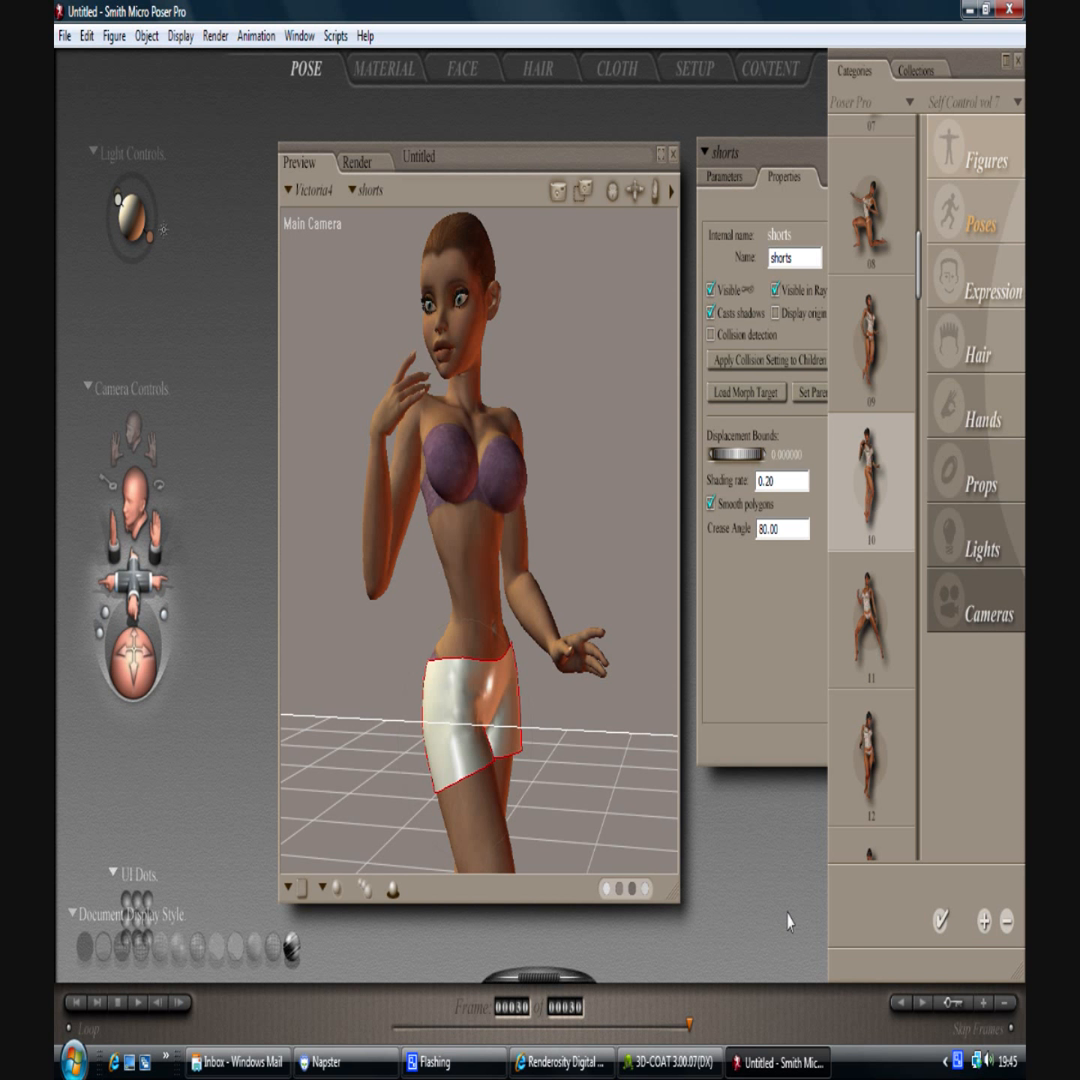
{"action": "right_click", "coordinate": [958, 1066]}
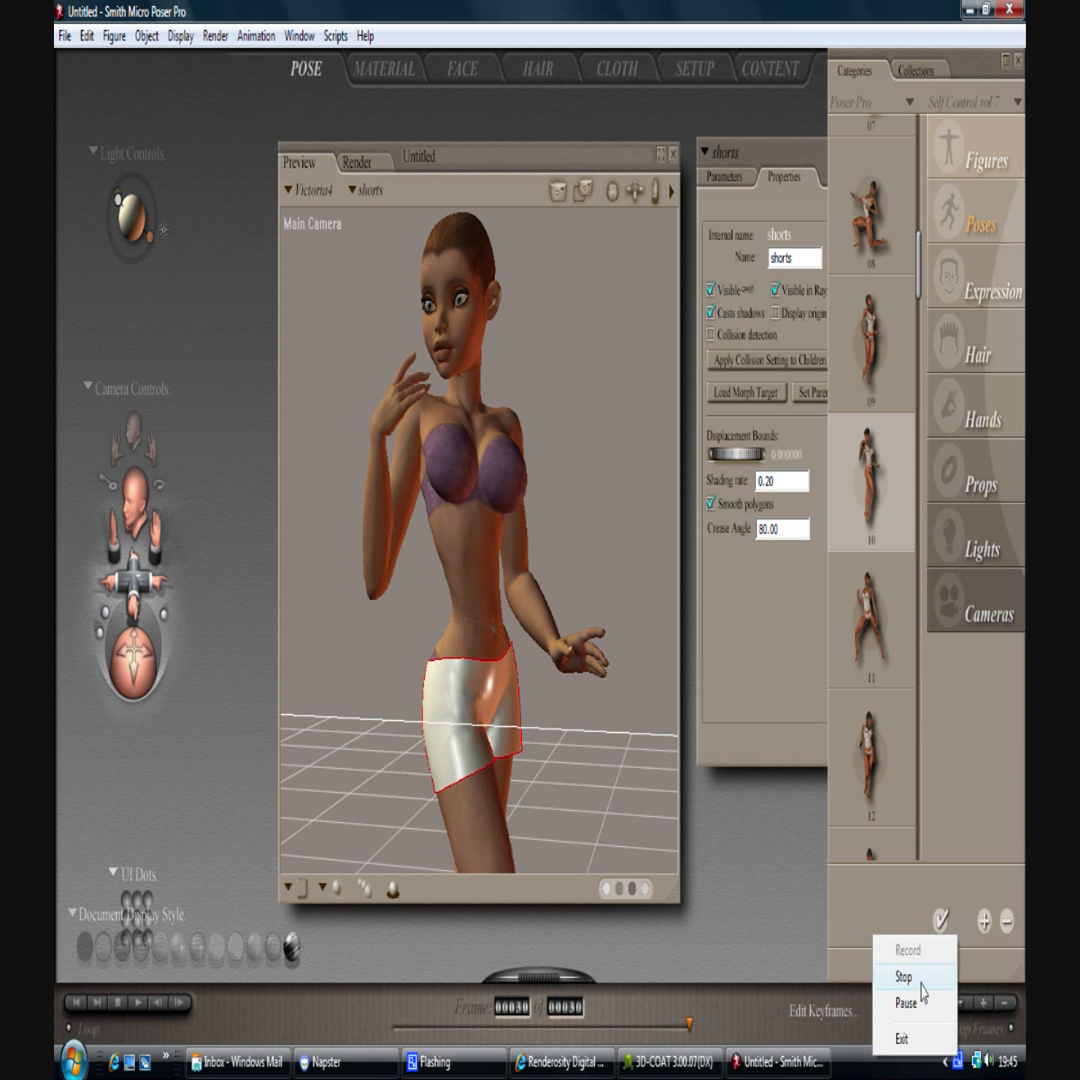